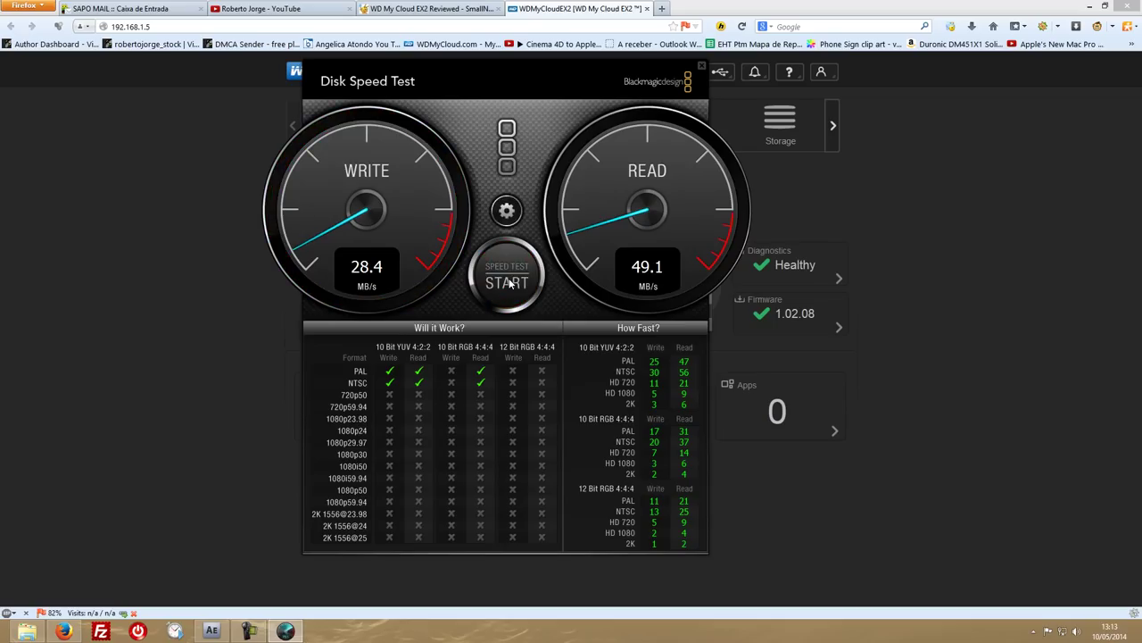
- Set the Public folder of WDMYCLOUDEX2 on the network as the location for the speed test file
left_click(507, 212)
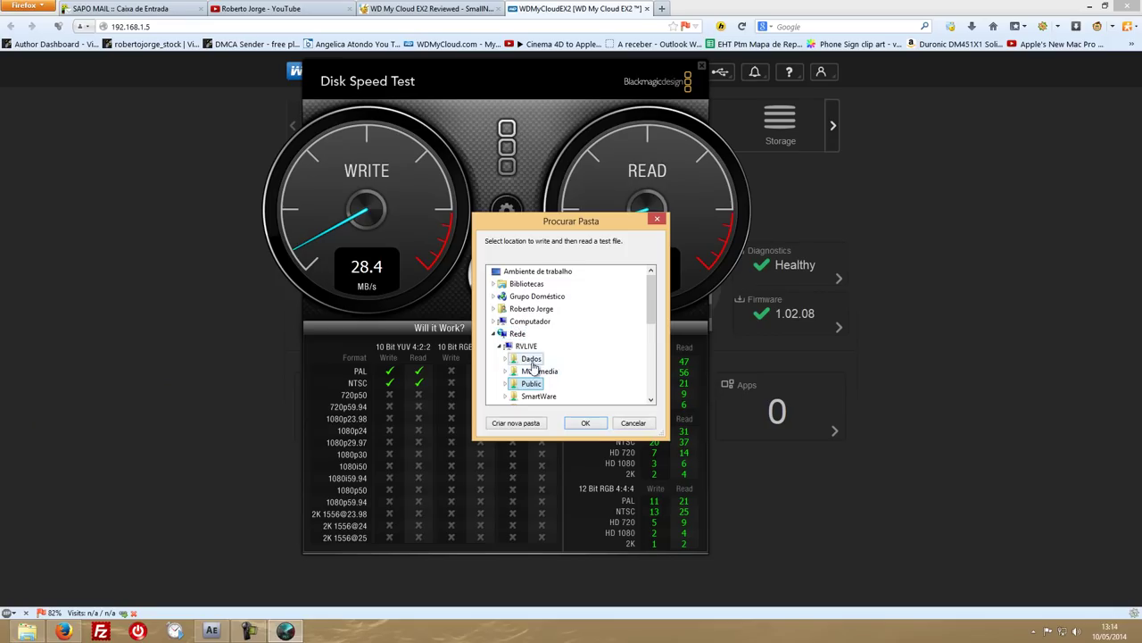
double_click(527, 346)
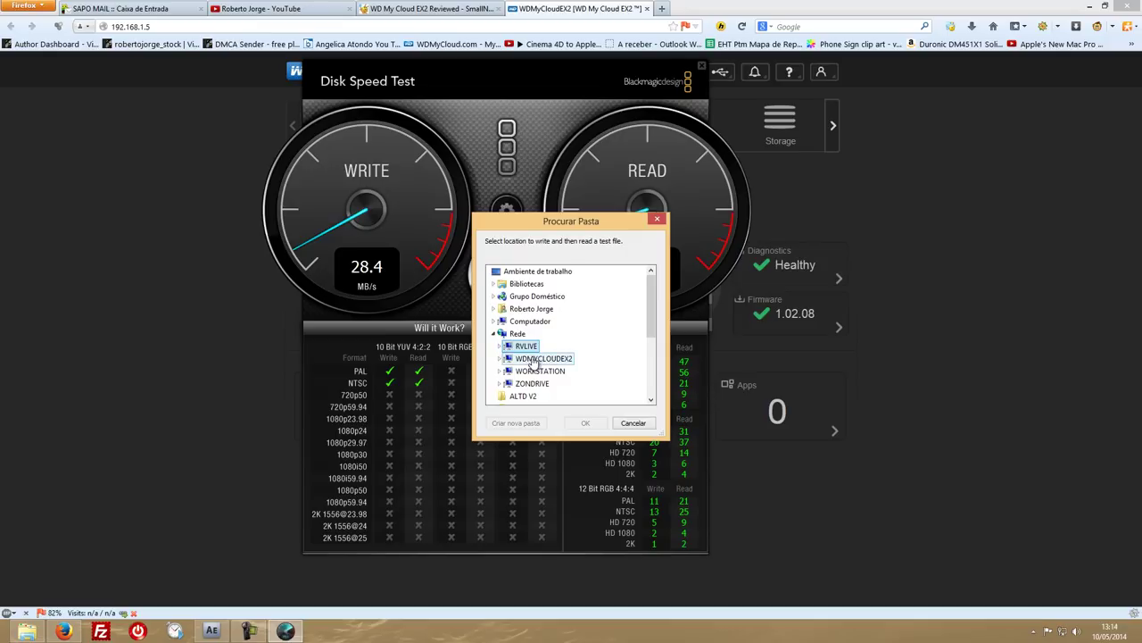
double_click(534, 359)
double_click(532, 372)
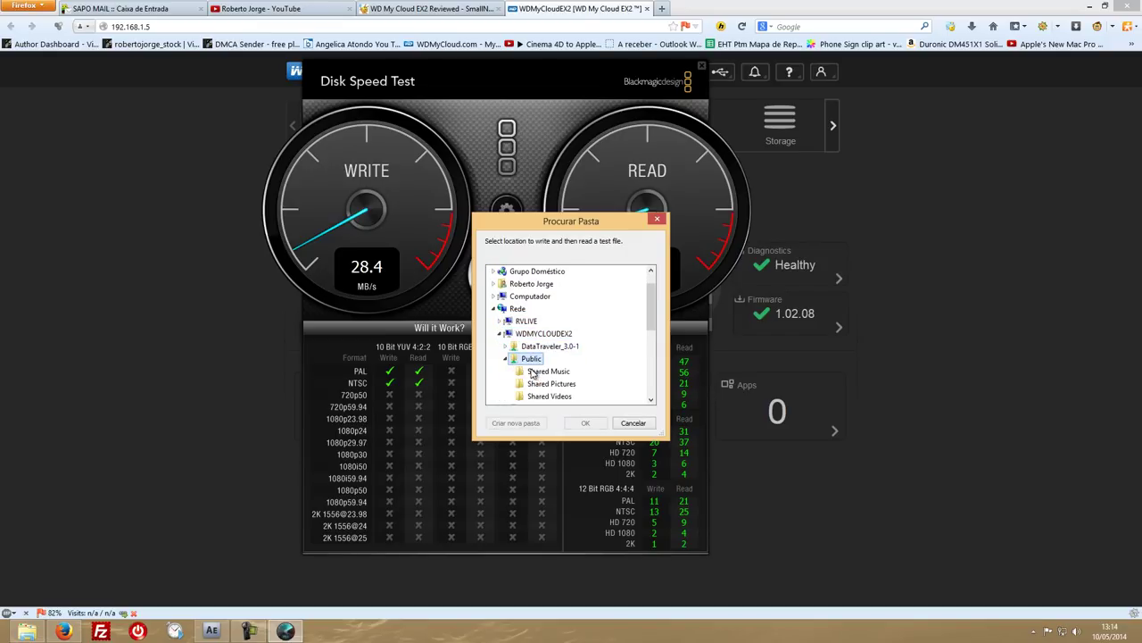
left_click(589, 423)
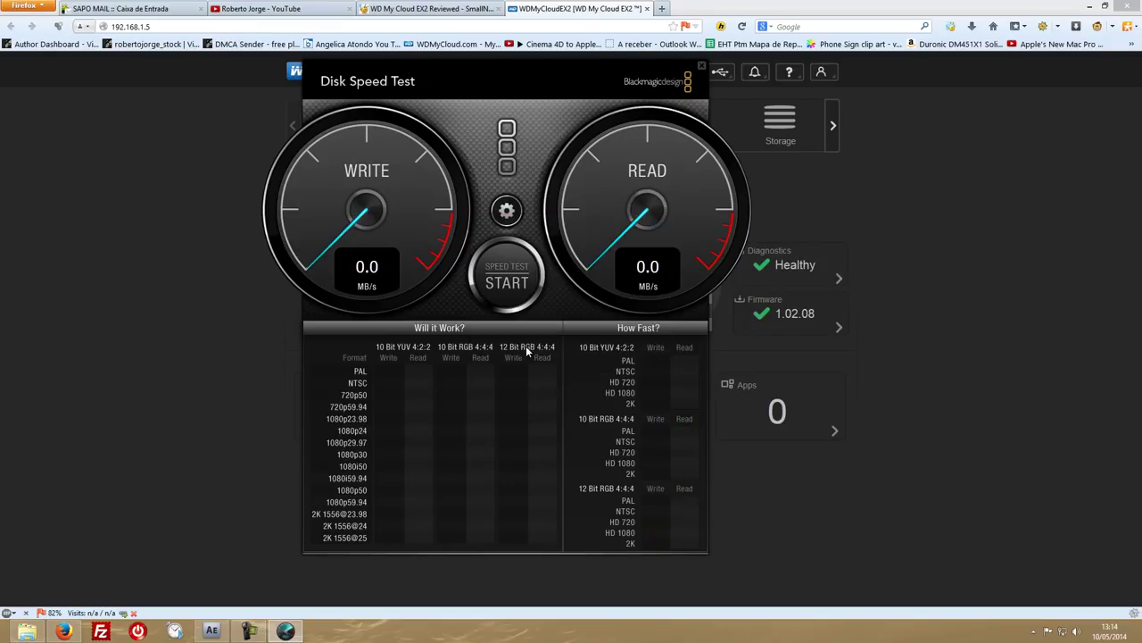
- Run the disk speed test on the selected network folder, then stop and restart it
left_click(513, 283)
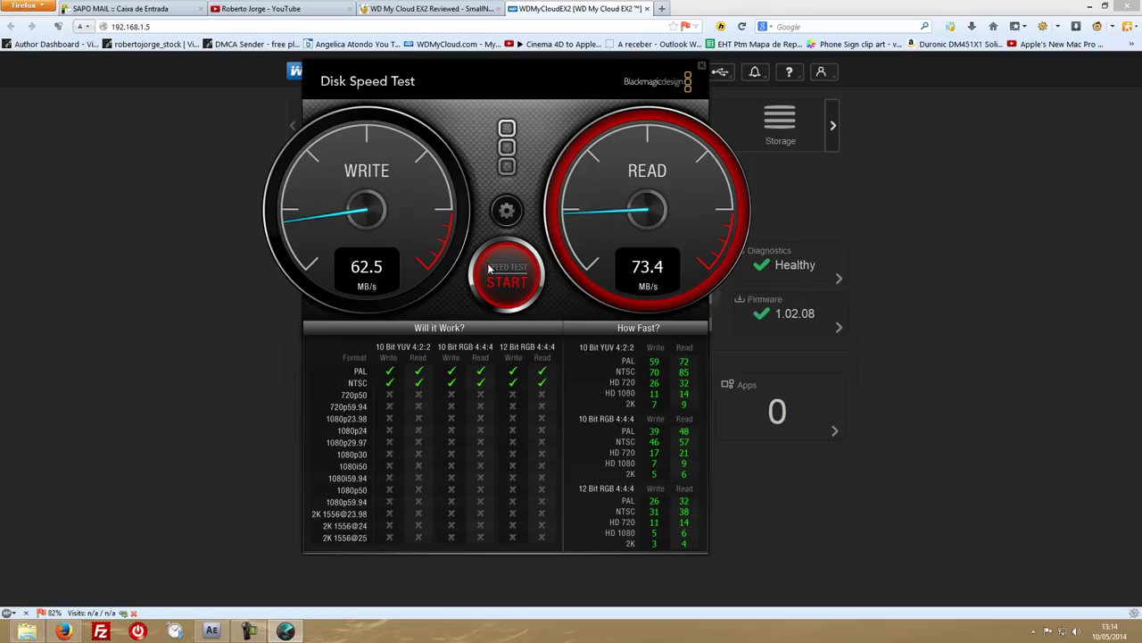
left_click(505, 284)
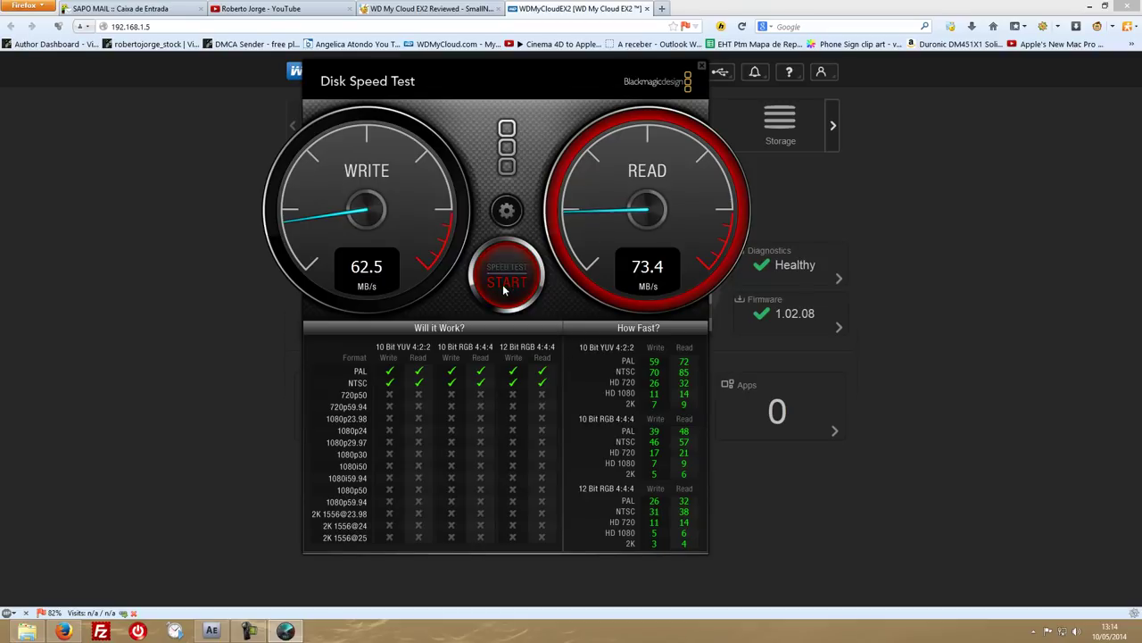
left_click(507, 282)
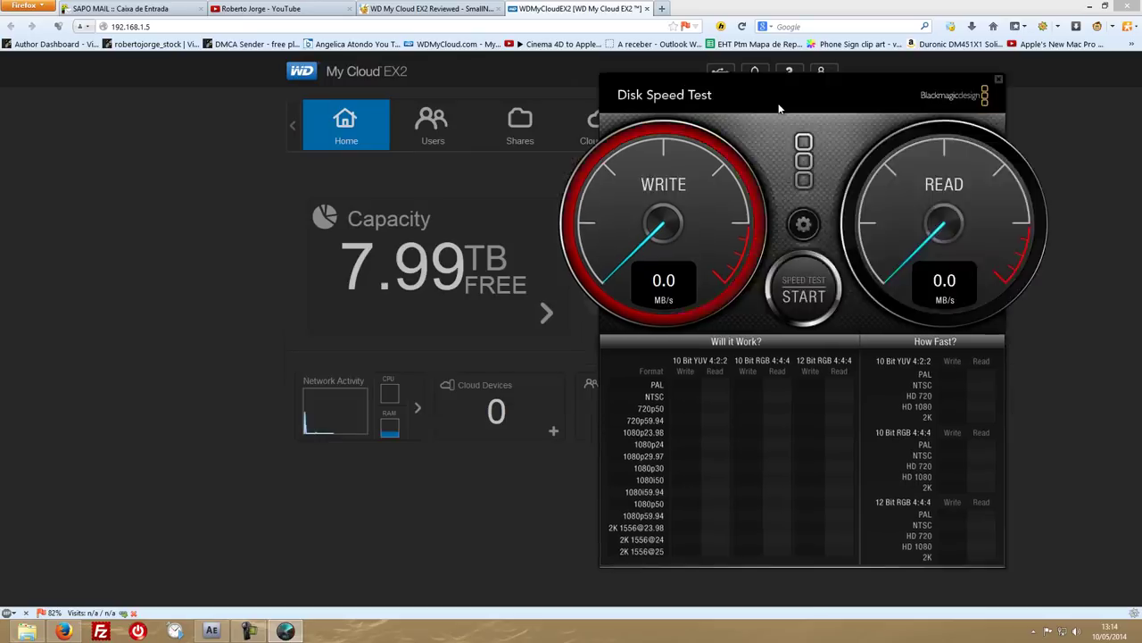
- Minimize the browser and open the Public share of WDMYCLOUDEX2 in the file explorer
left_click(1093, 6)
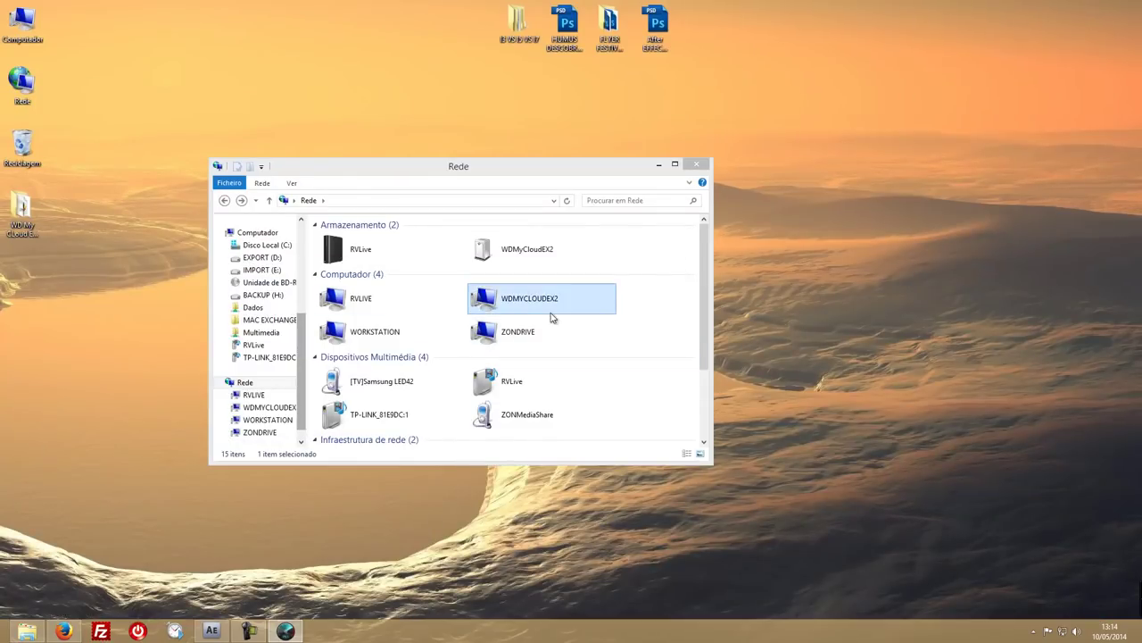
double_click(483, 304)
left_click(490, 237)
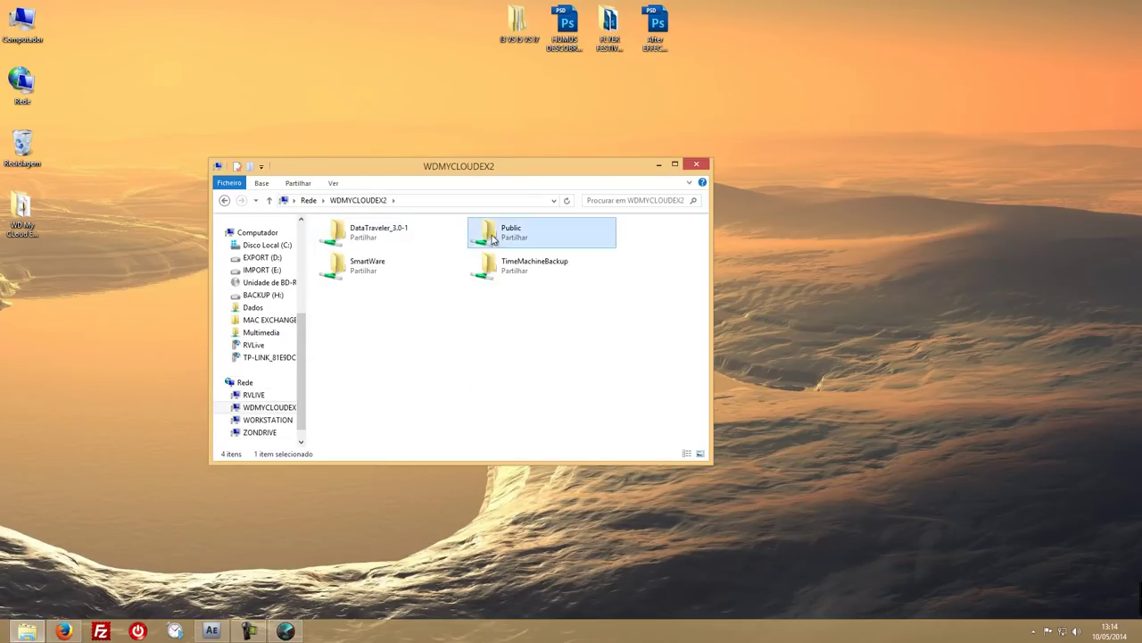
double_click(491, 236)
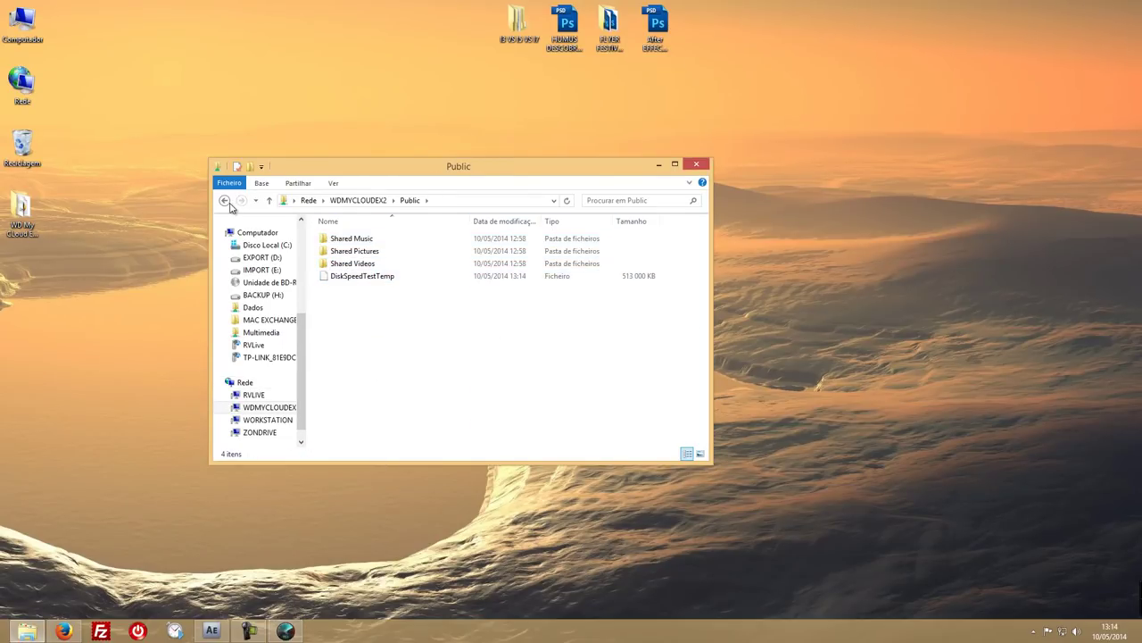
left_click(225, 201)
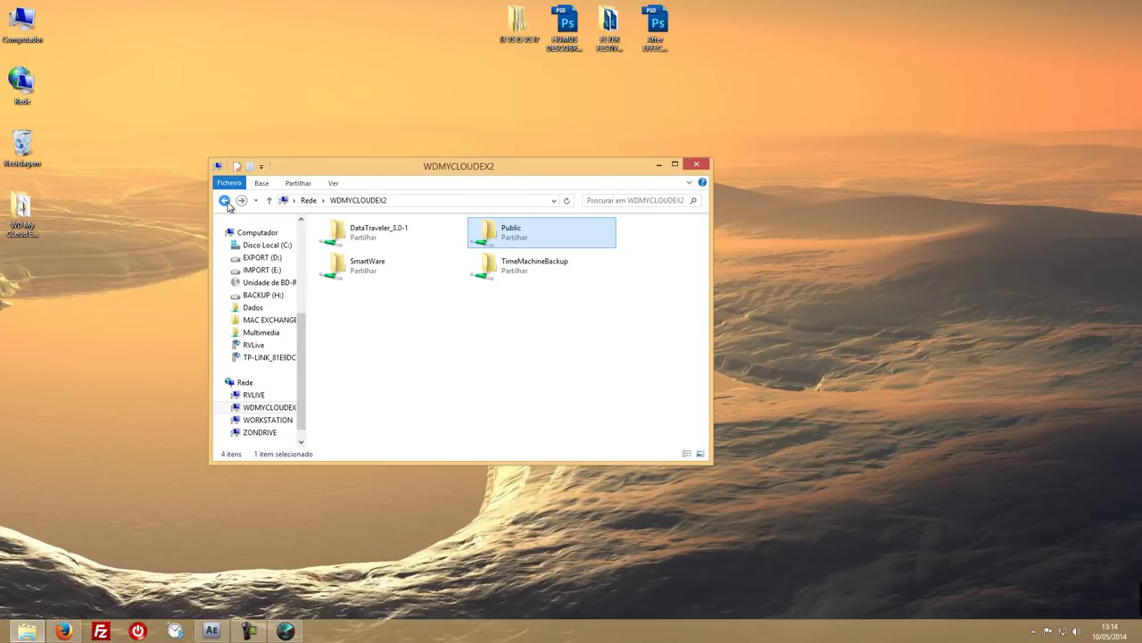
double_click(491, 237)
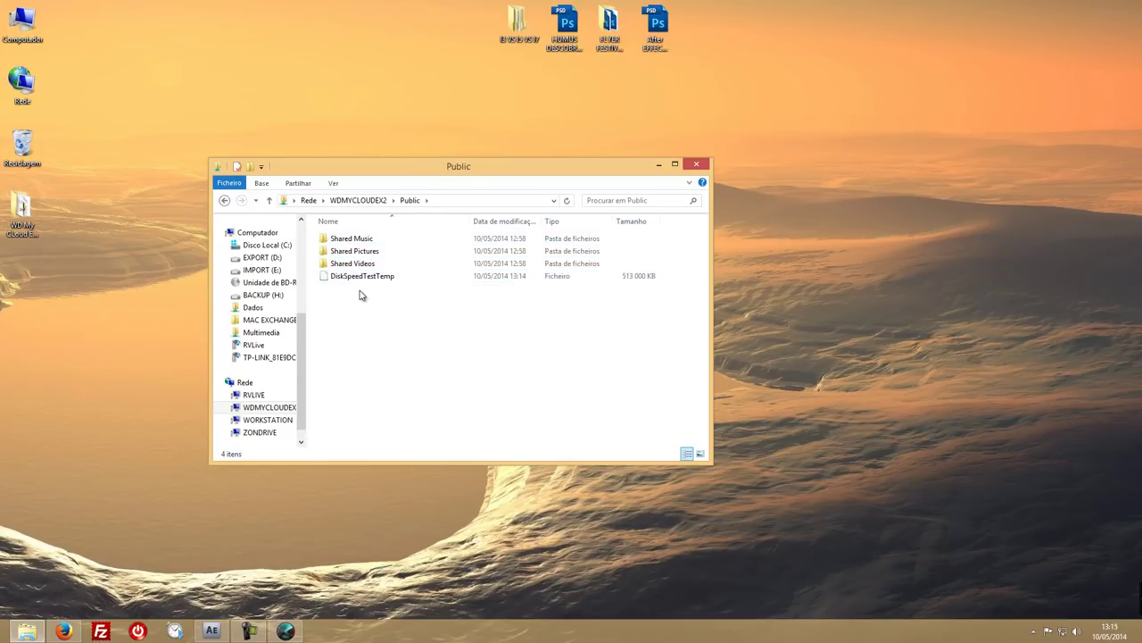
- Copy the 2.2 GB Test archive from the desktop into the Public share
left_click_drag(0, 247, 434, 366)
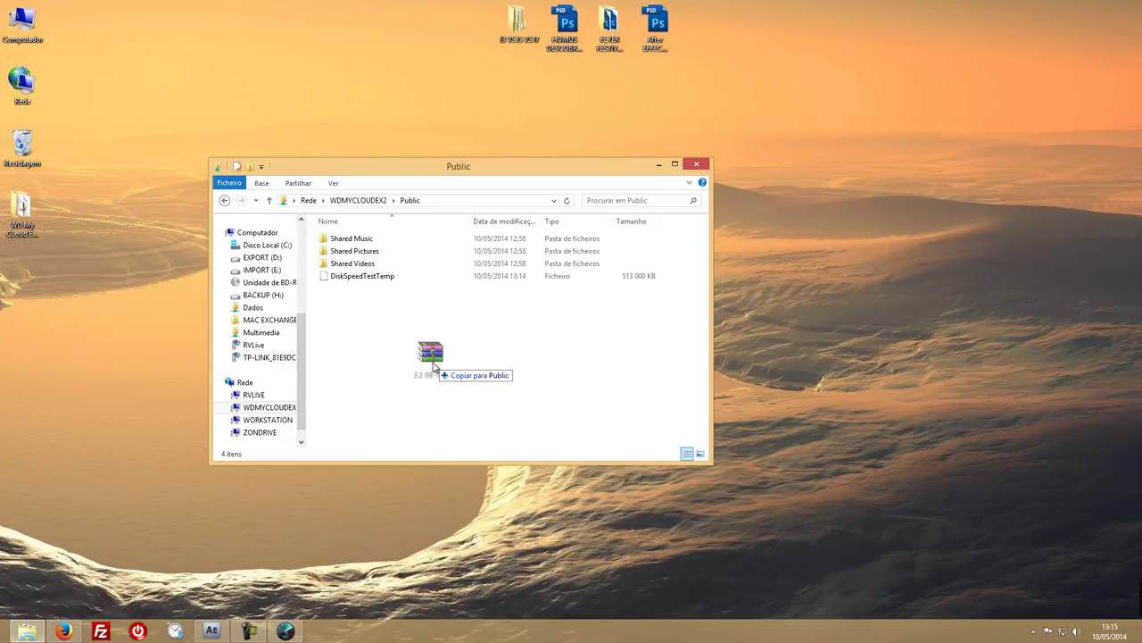
left_click_drag(432, 366, 434, 366)
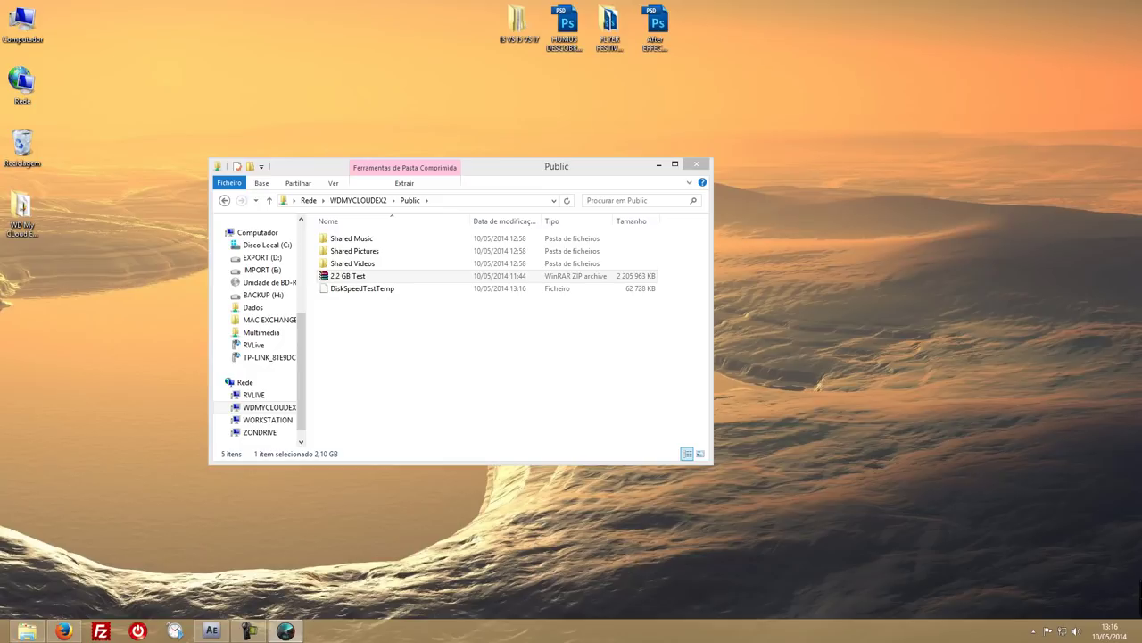
- Permanently delete the 2.2 GB Test archive from the Public share
left_click(364, 279)
right_click(364, 279)
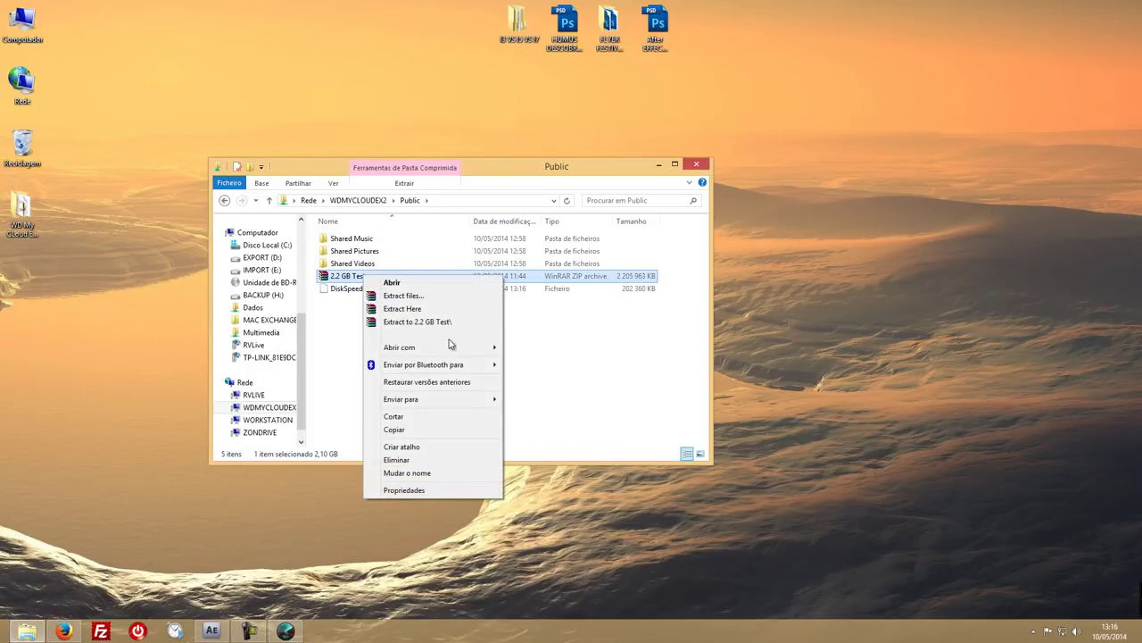
left_click(491, 459)
left_click(604, 371)
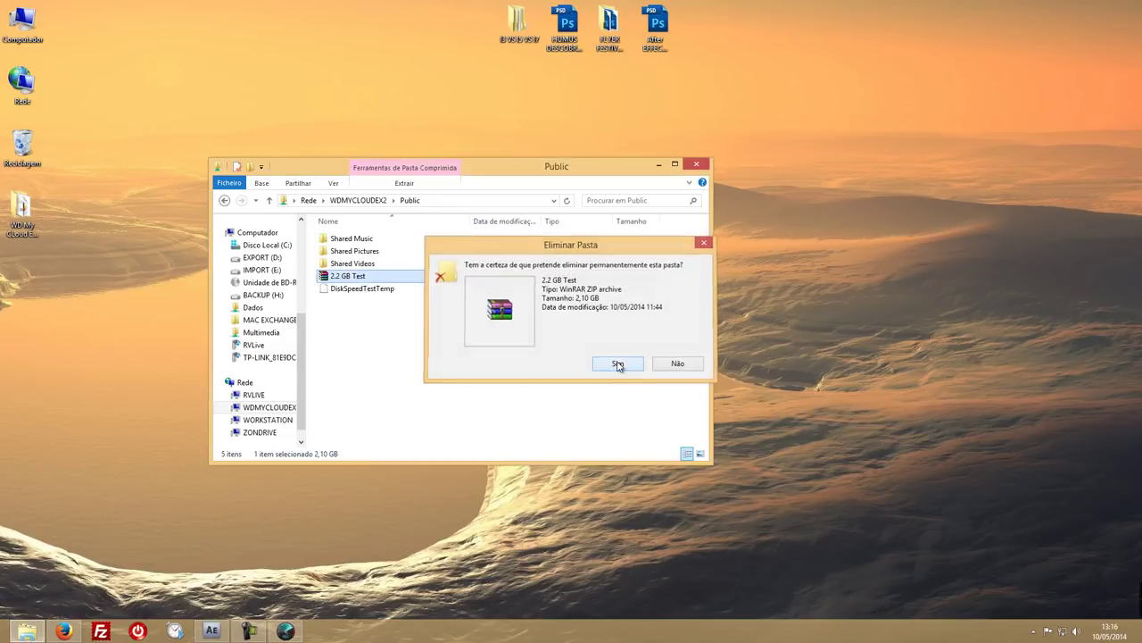
left_click_drag(0, 357, 395, 344)
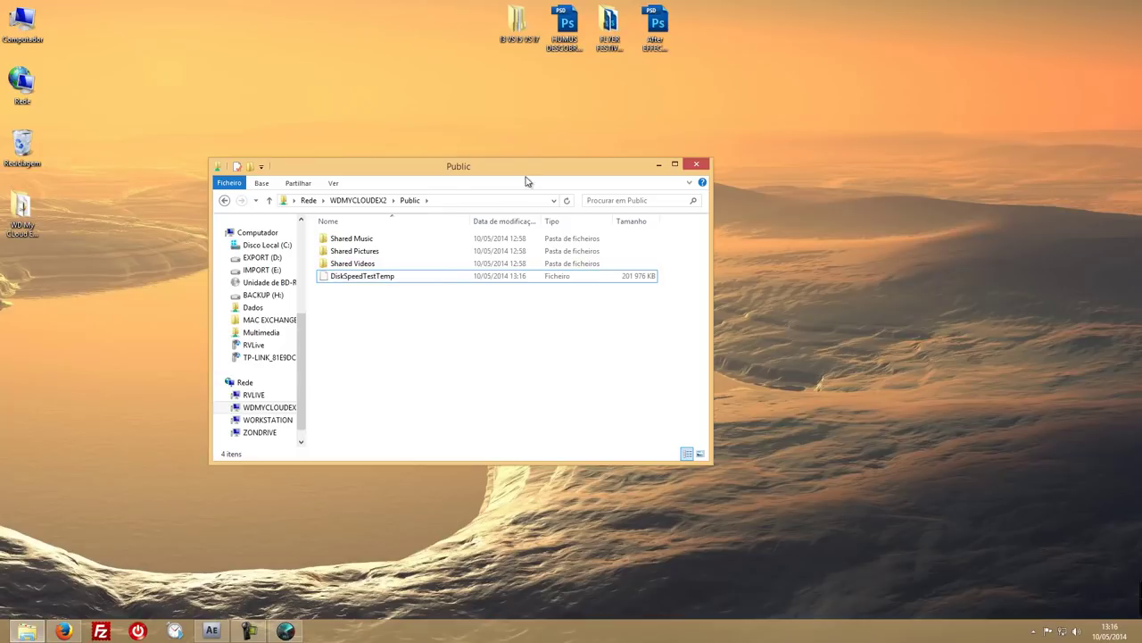
key("ctrl+v")
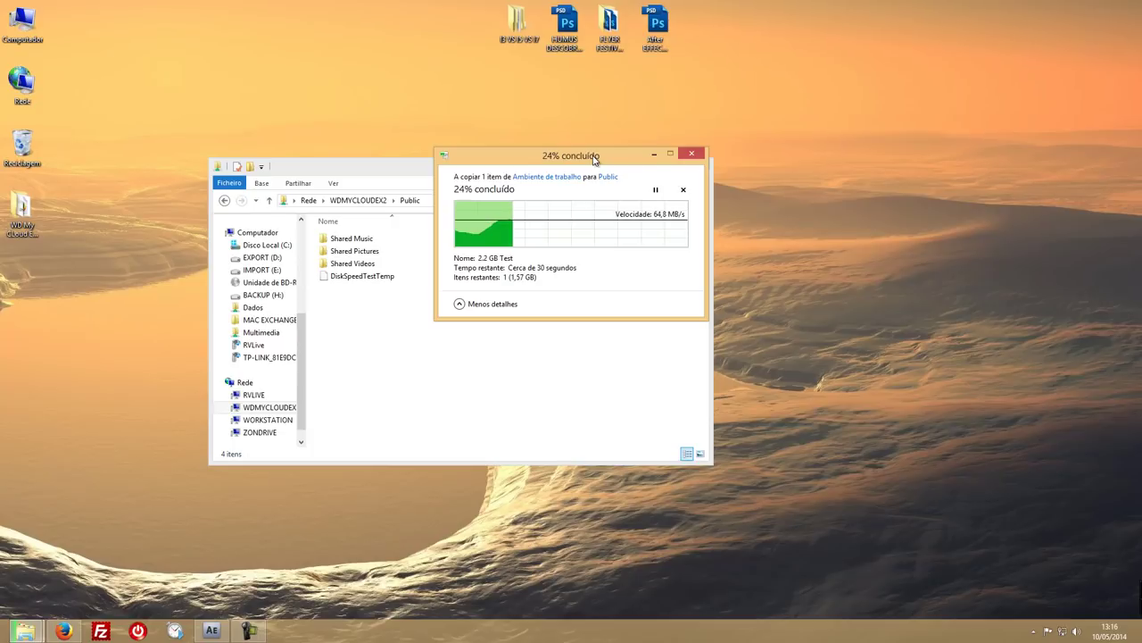
left_click(692, 153)
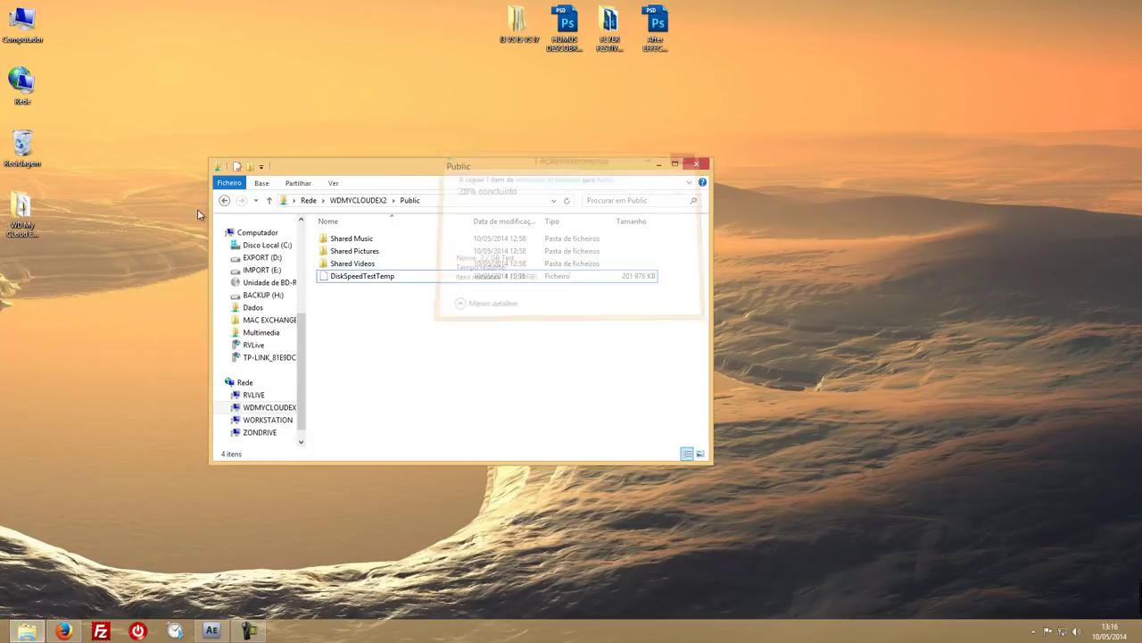
- Copy the 2.2 GB Test archive from the desktop into the Public share of WDMYCLOUDEX2 again
left_click_drag(22, 208, 465, 393)
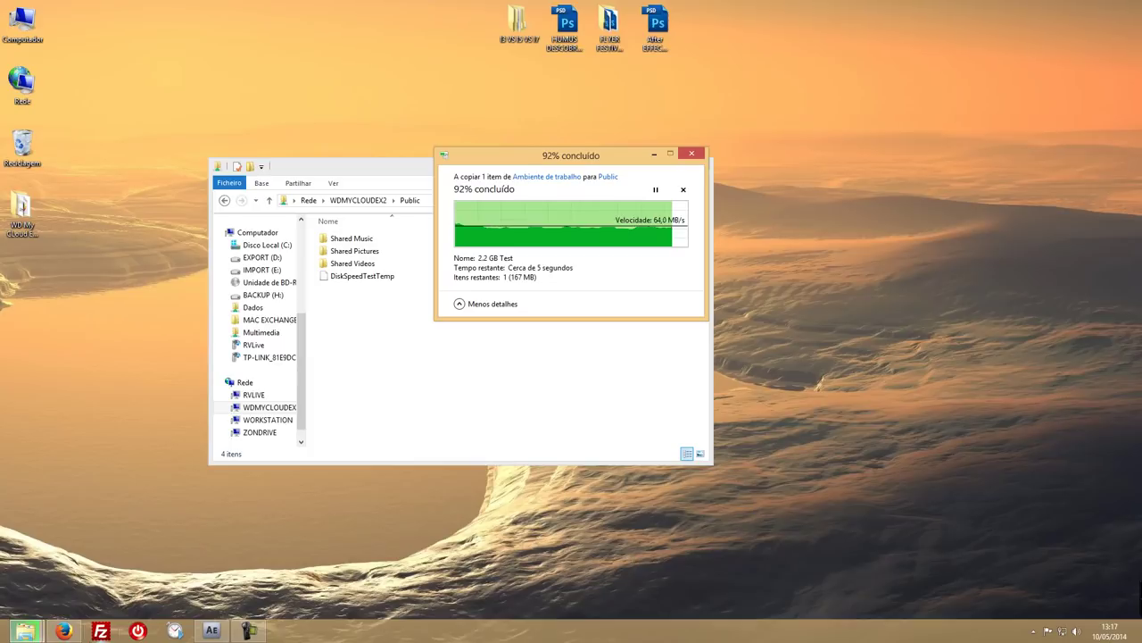
- Switch to the My Cloud EX2 dashboard in Firefox, open the RAID storage settings and start changing the RAID mode, accepting the warning
mouse_move(63, 633)
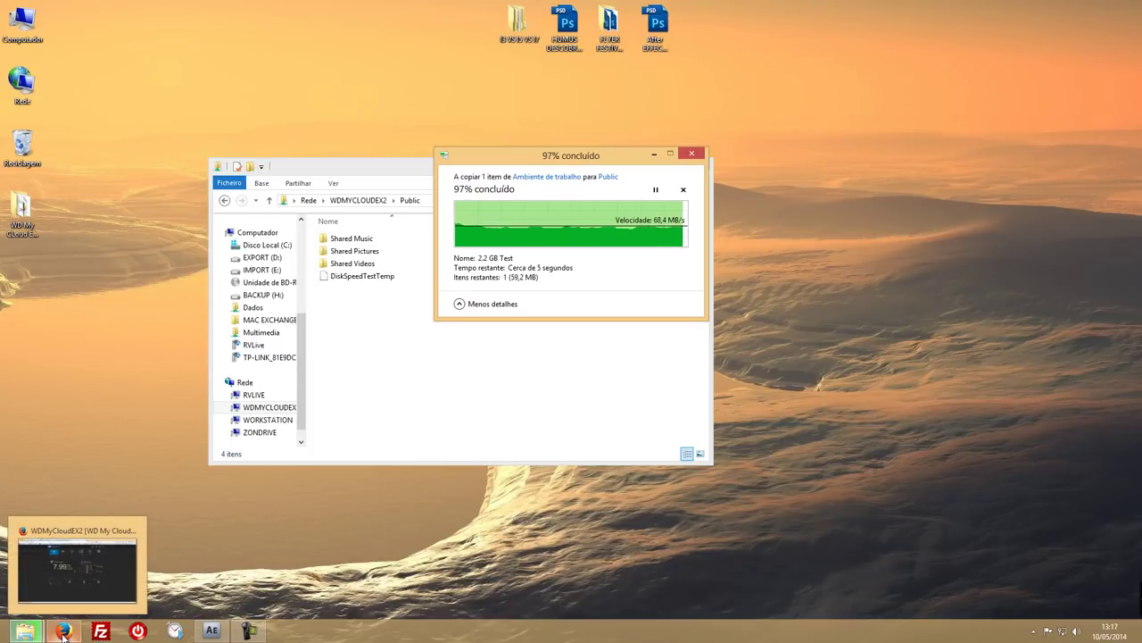
left_click(63, 631)
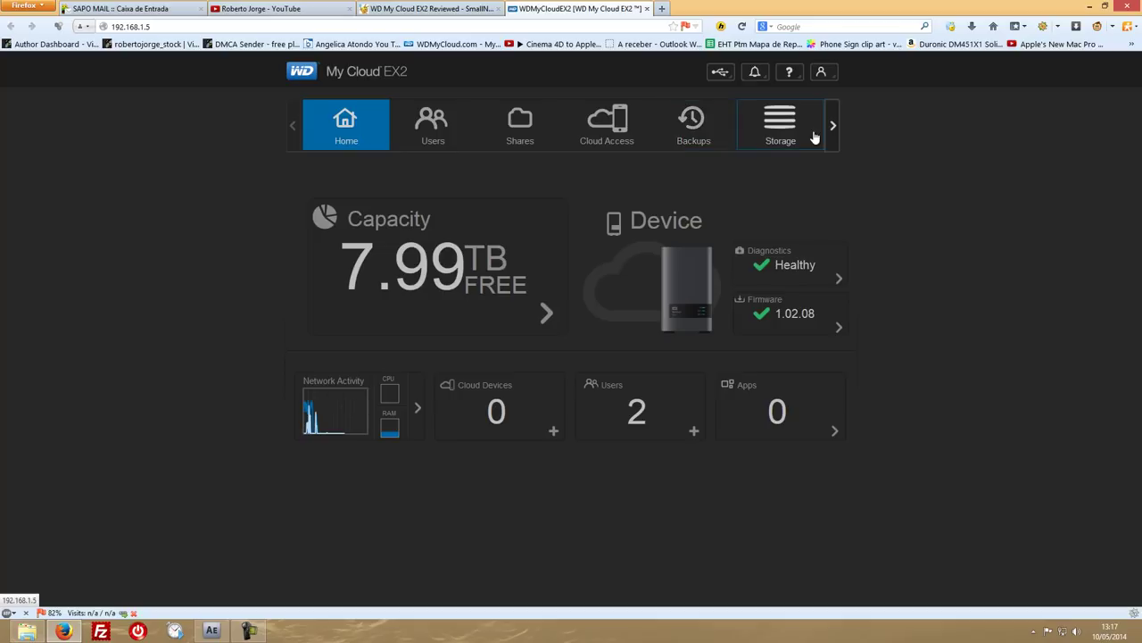
left_click(797, 133)
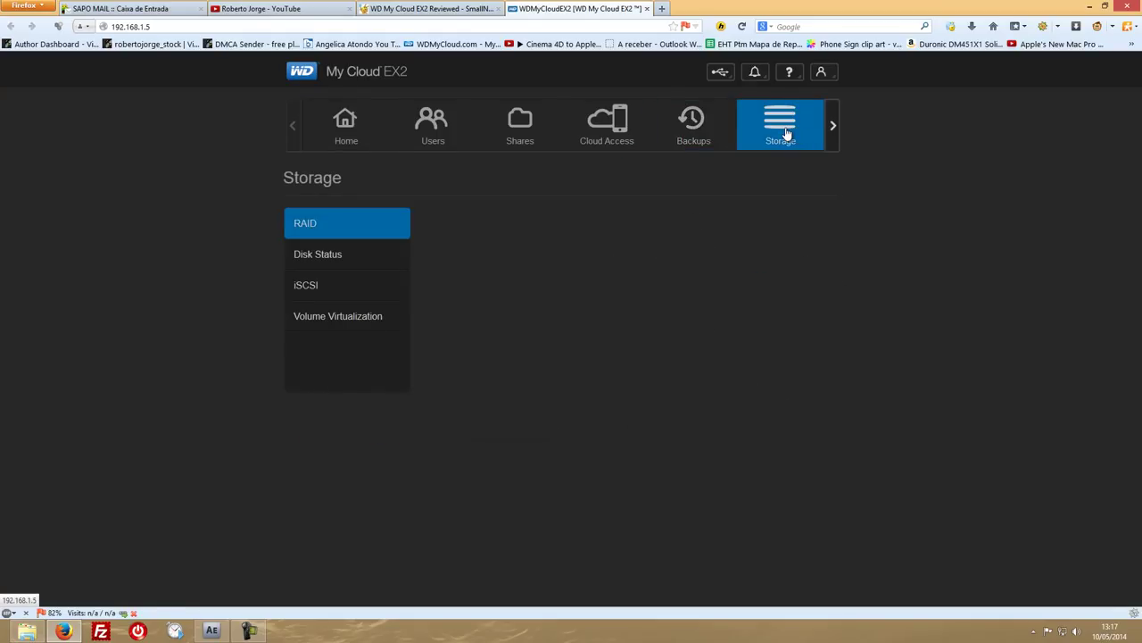
left_click(324, 226)
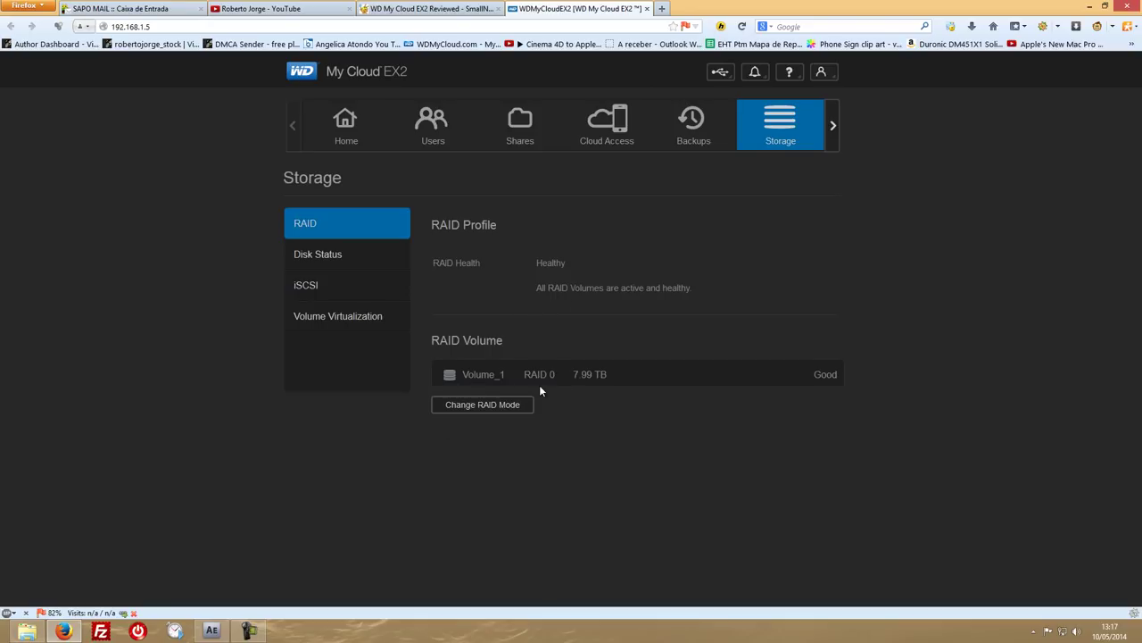
left_click(482, 406)
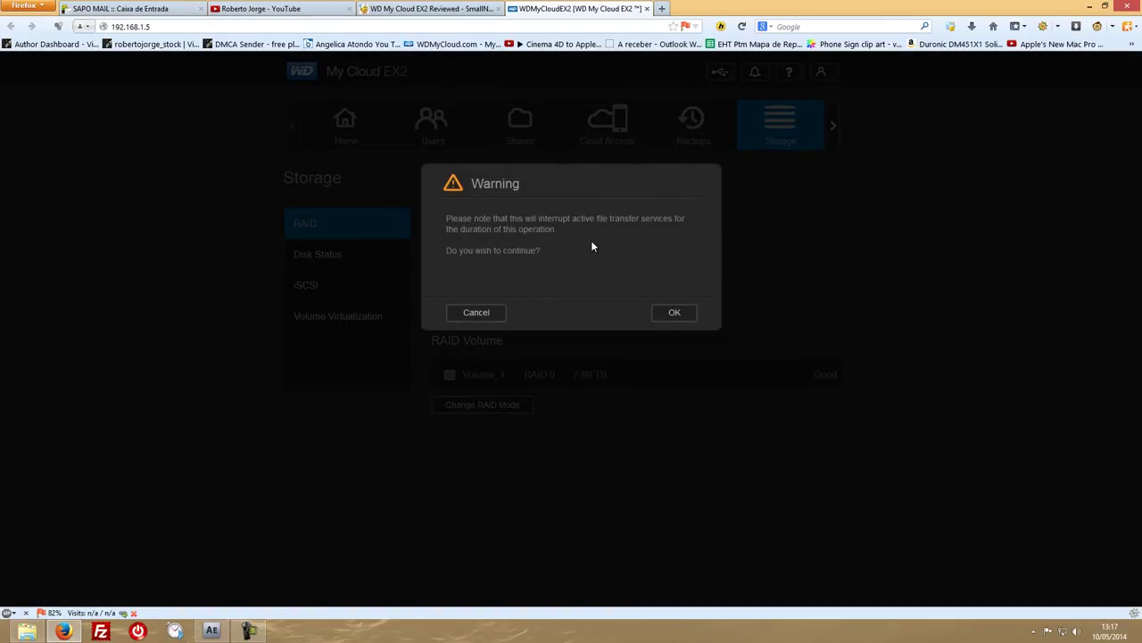
left_click(674, 313)
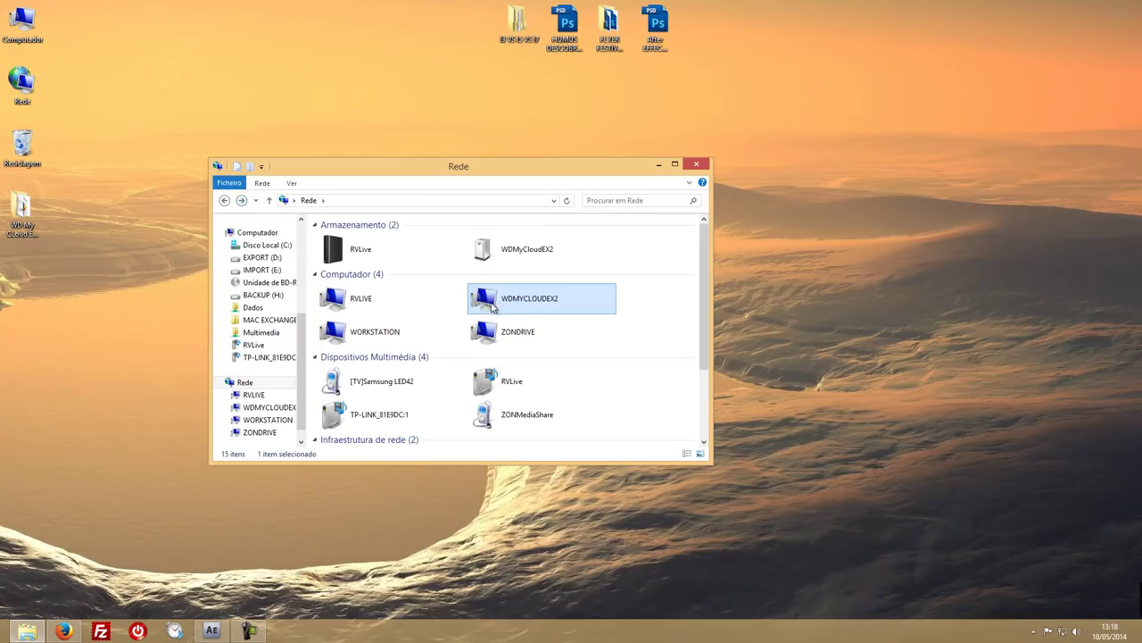
- View the shared folders on WDMYCLOUDEX2 in the file explorer and return to the network overview
double_click(492, 307)
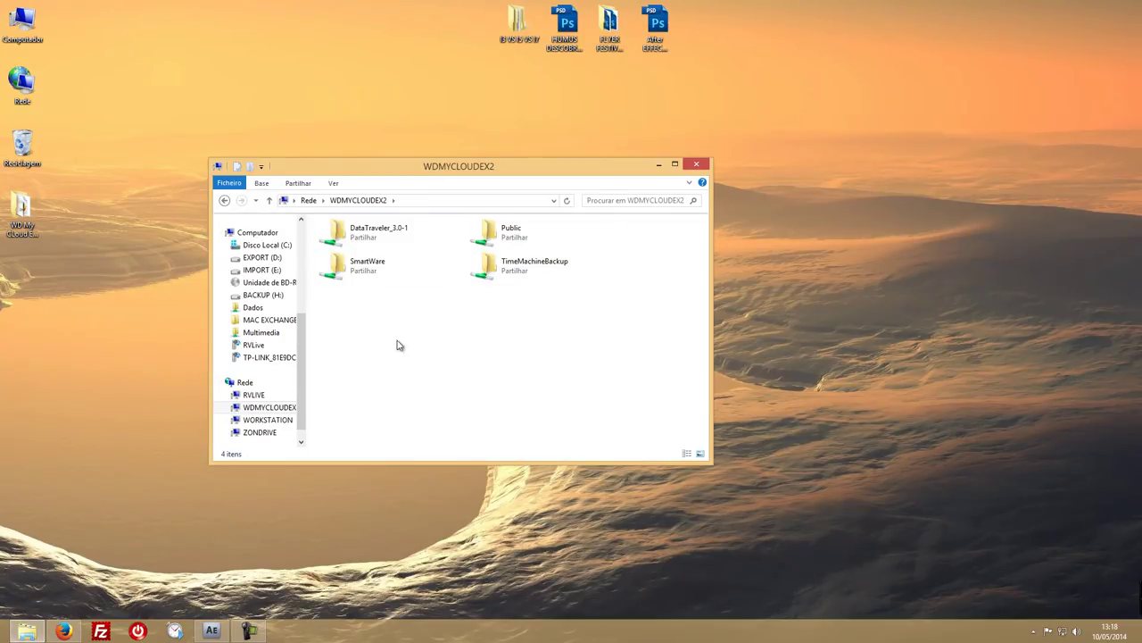
left_click(224, 200)
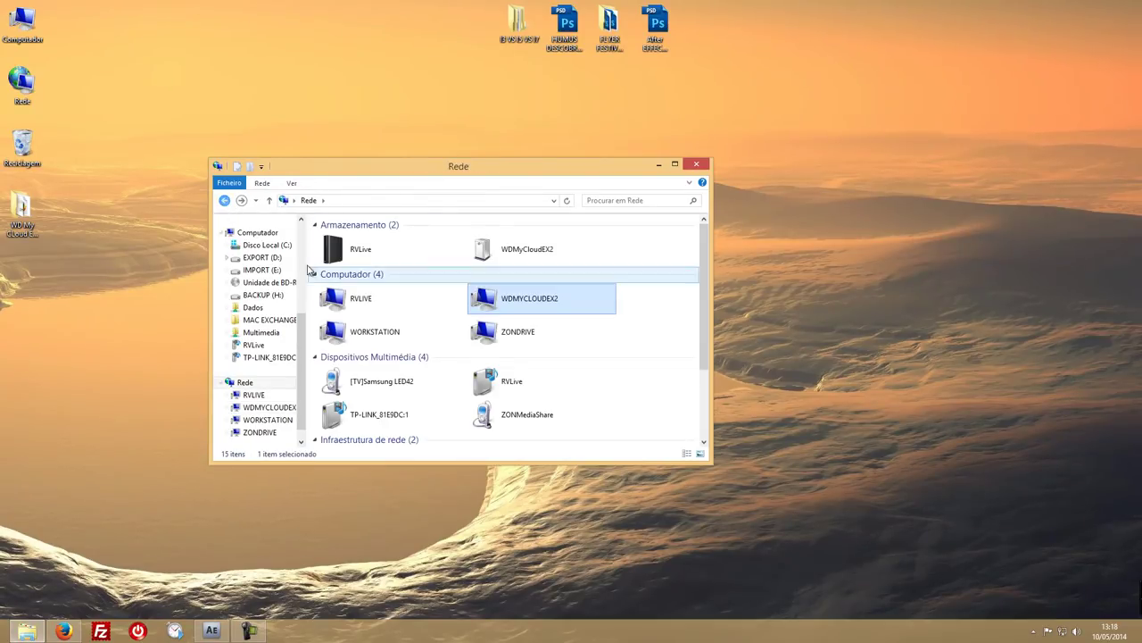
scroll(419, 342, "down", 3)
scroll(418, 340, "up", 3)
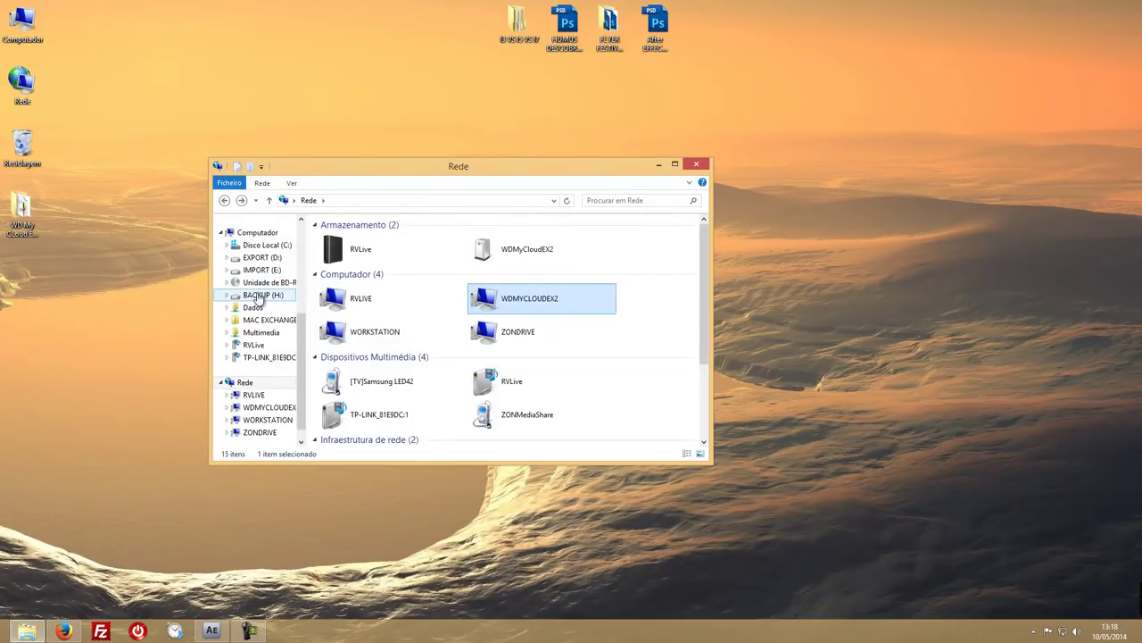
- View the computer's drives, inspect the properties of the Dados network location, and return to the network overview
left_click(236, 232)
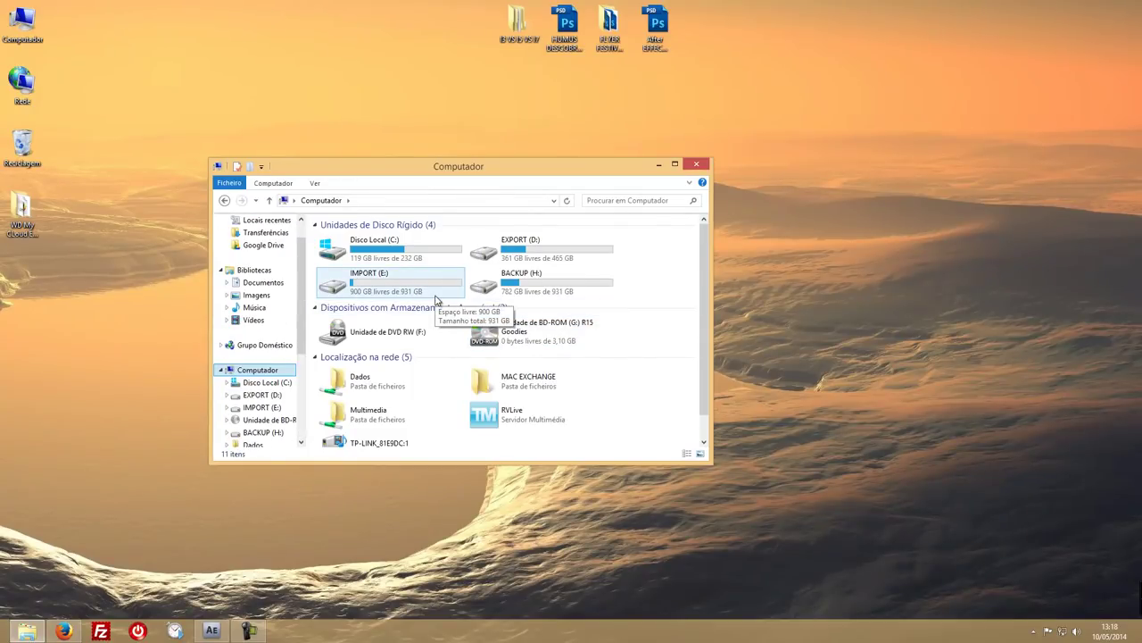
right_click(352, 378)
left_click(375, 373)
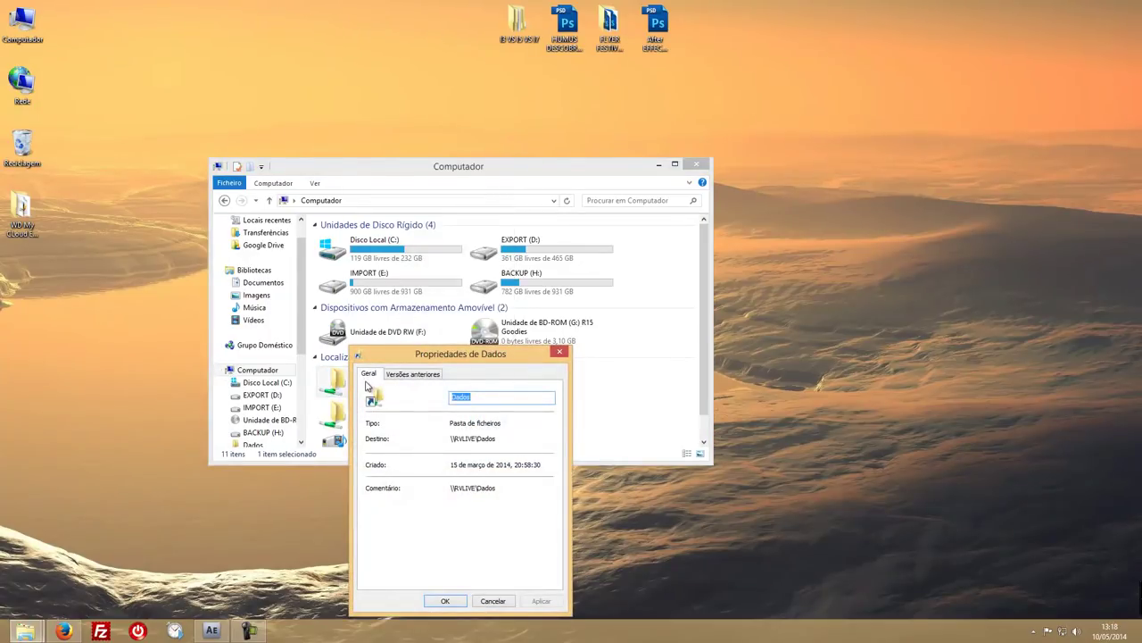
left_click(560, 353)
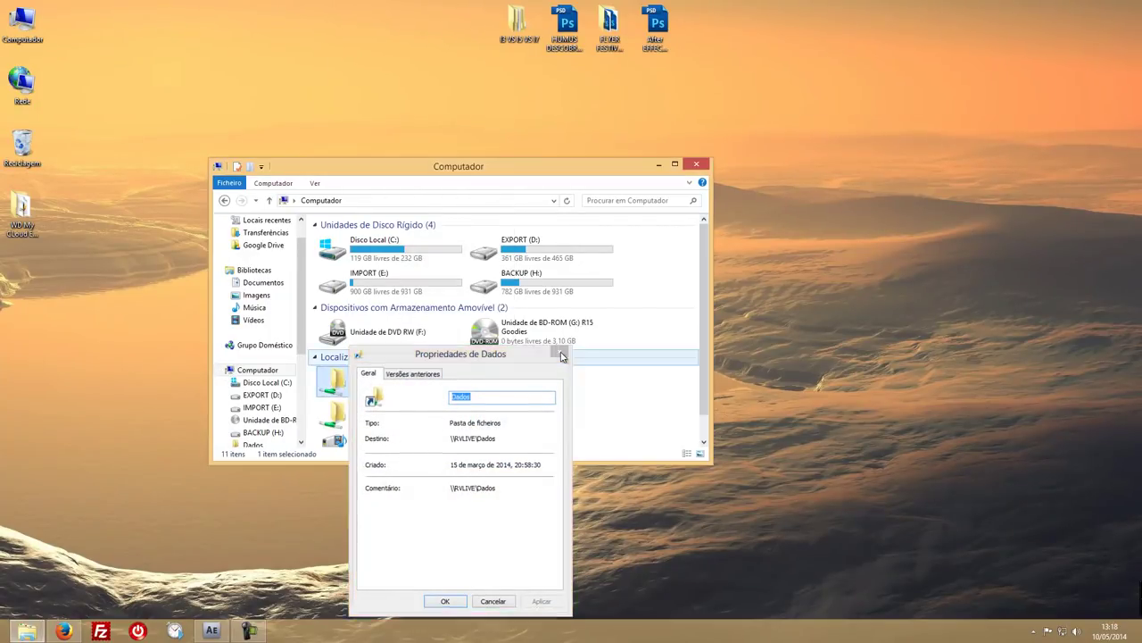
left_click(225, 201)
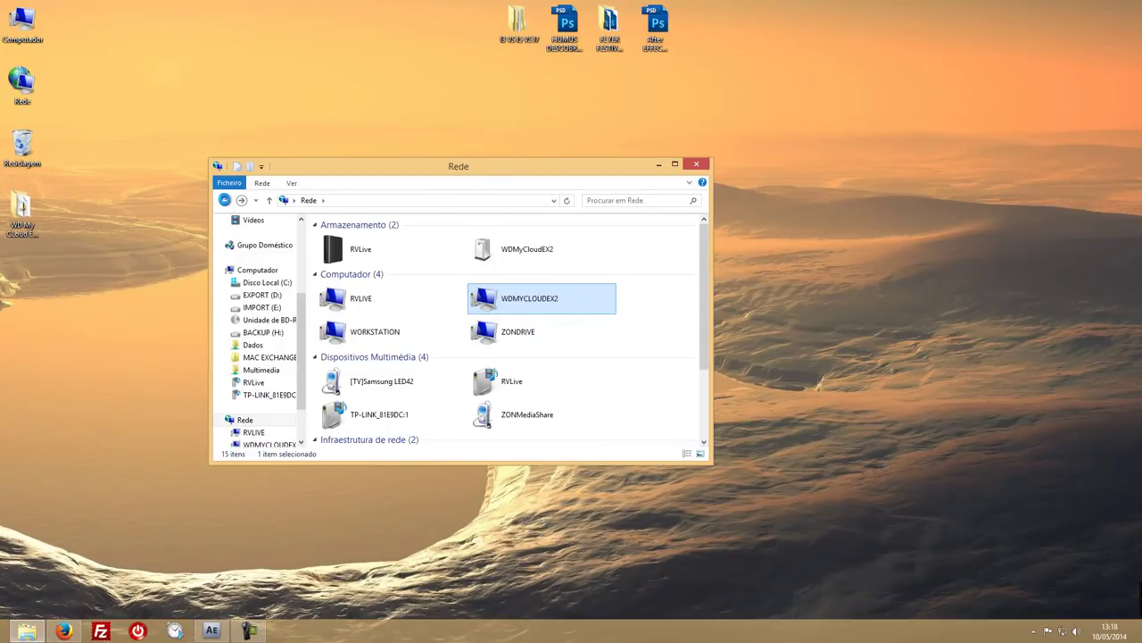
- Try to reach the network share \\Wdmycloudex2\test and cancel the error dialog
left_click(63, 631)
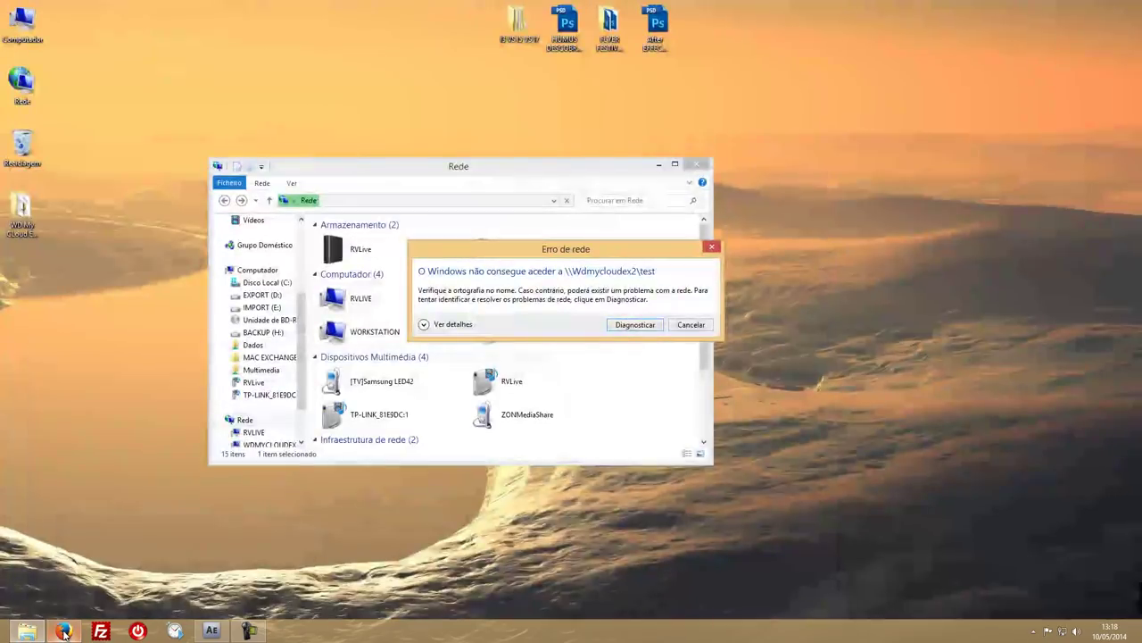
left_click(691, 325)
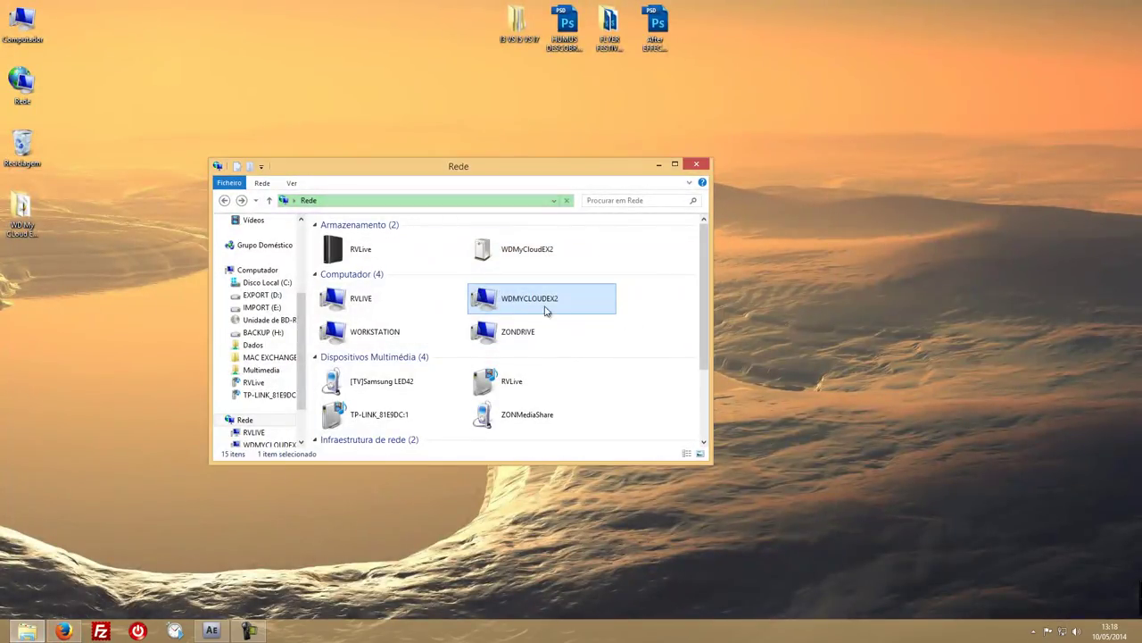
- Return to the My Cloud EX2 dashboard in Firefox and switch both drives to JBOD, leaving Volume_1 and Volume_2 unencrypted
double_click(486, 305)
left_click(82, 630)
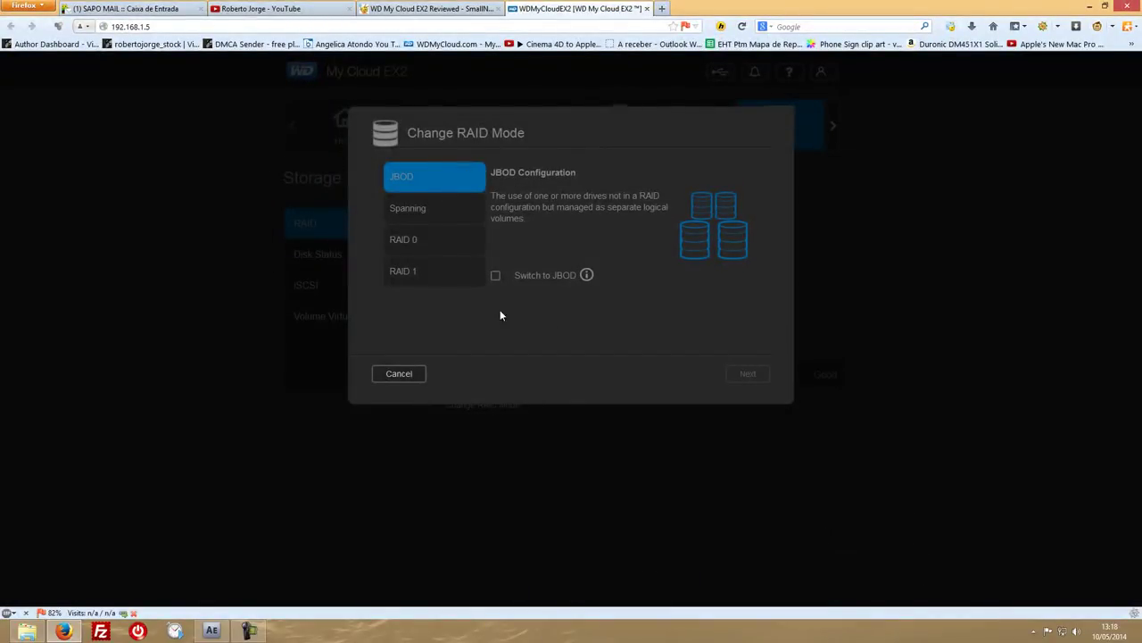
left_click(496, 277)
left_click(754, 379)
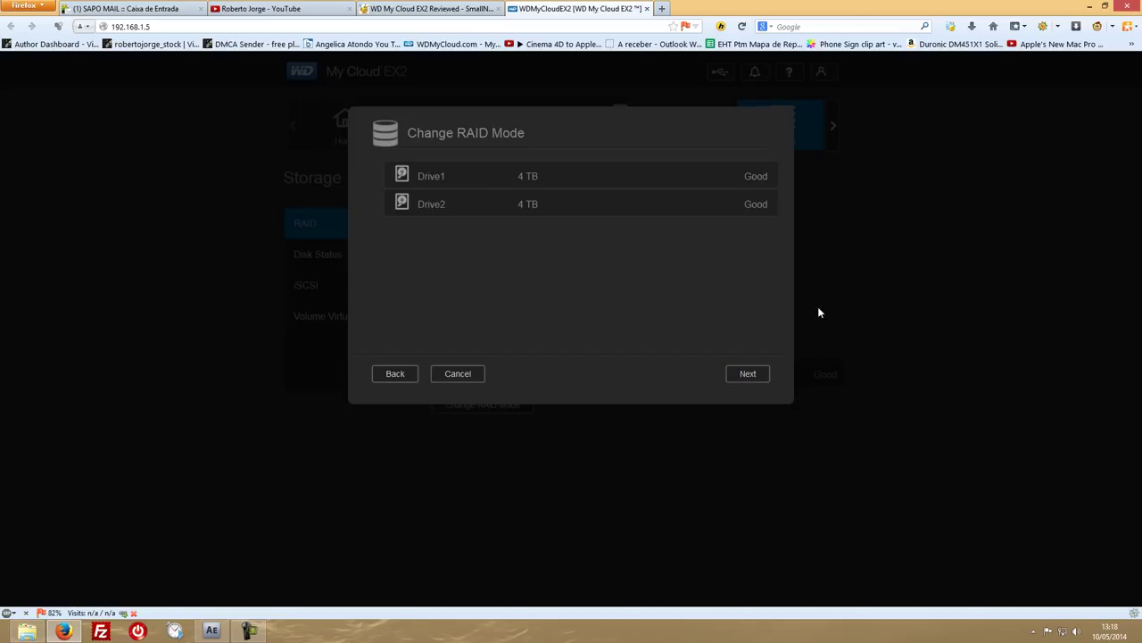
left_click(749, 375)
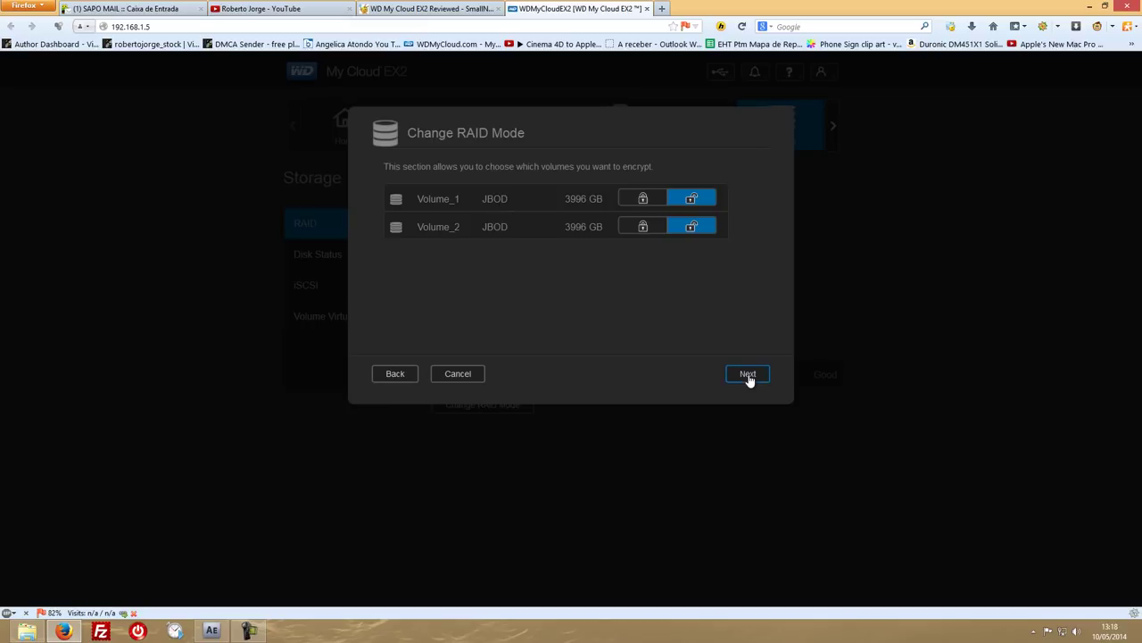
left_click(748, 375)
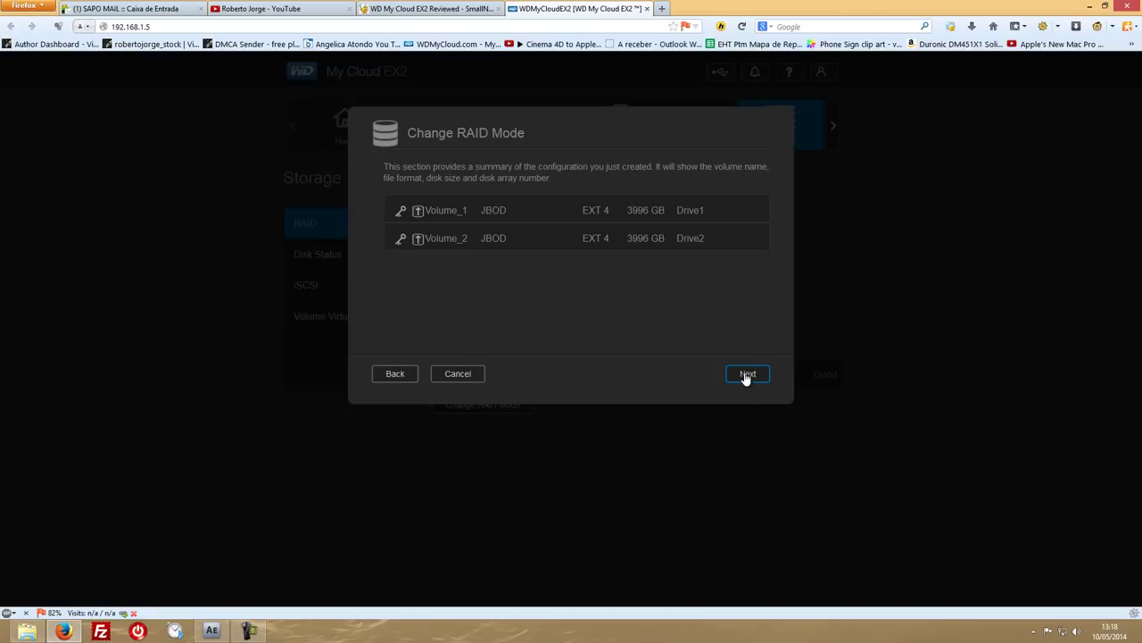
left_click(747, 375)
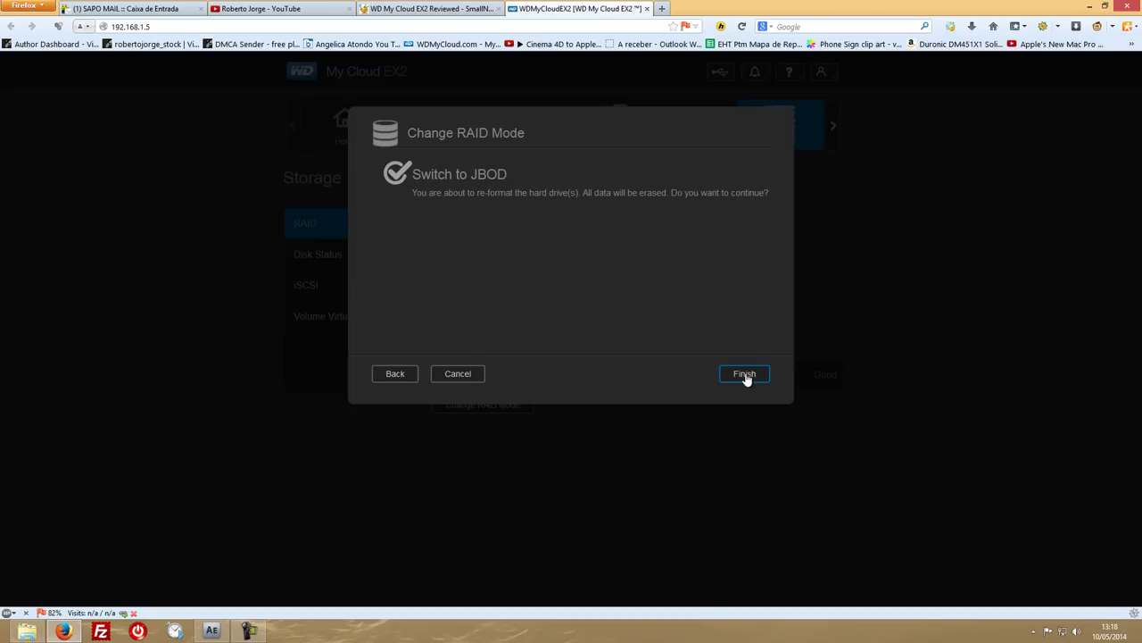
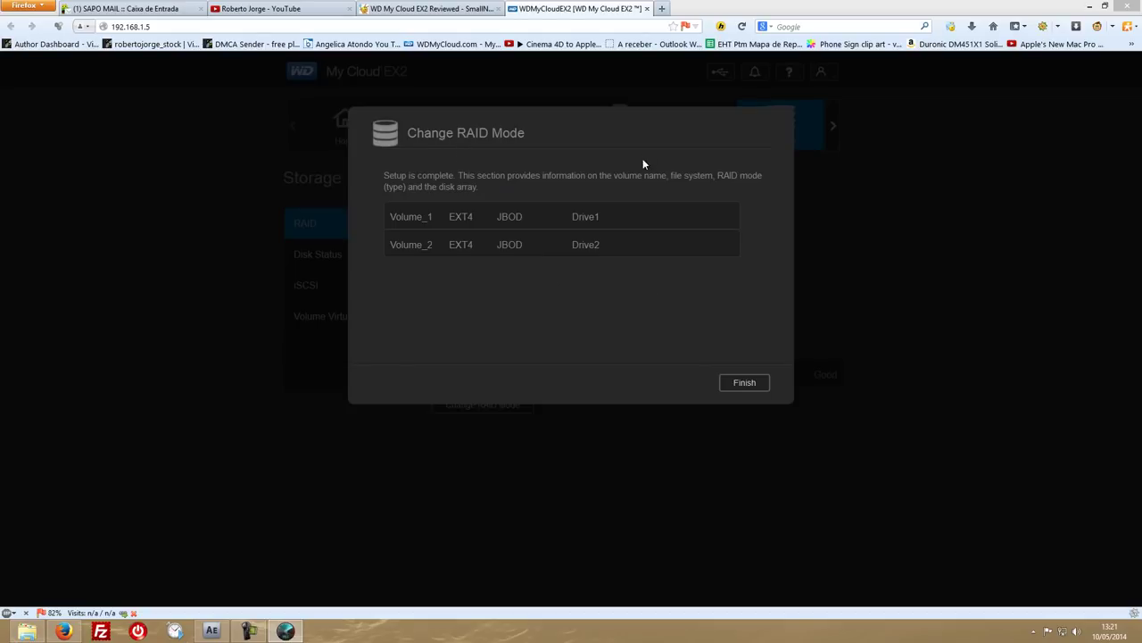
left_click(749, 382)
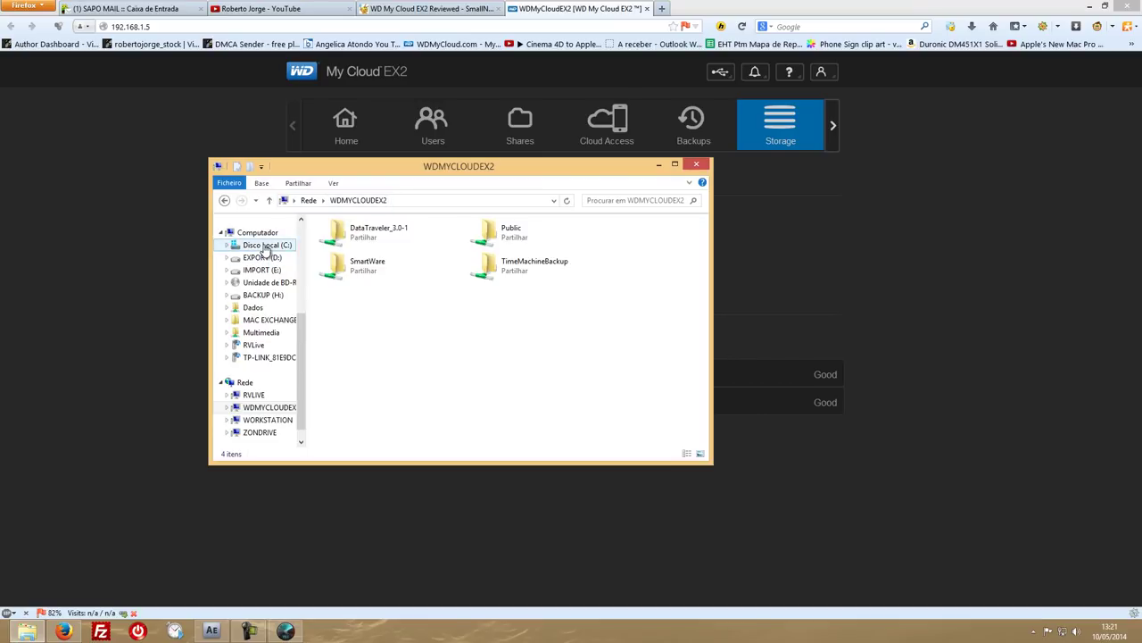
- Refresh the network overview in the file explorer and reopen the WDMYCLOUDEX2 computer to view its shares
left_click(308, 200)
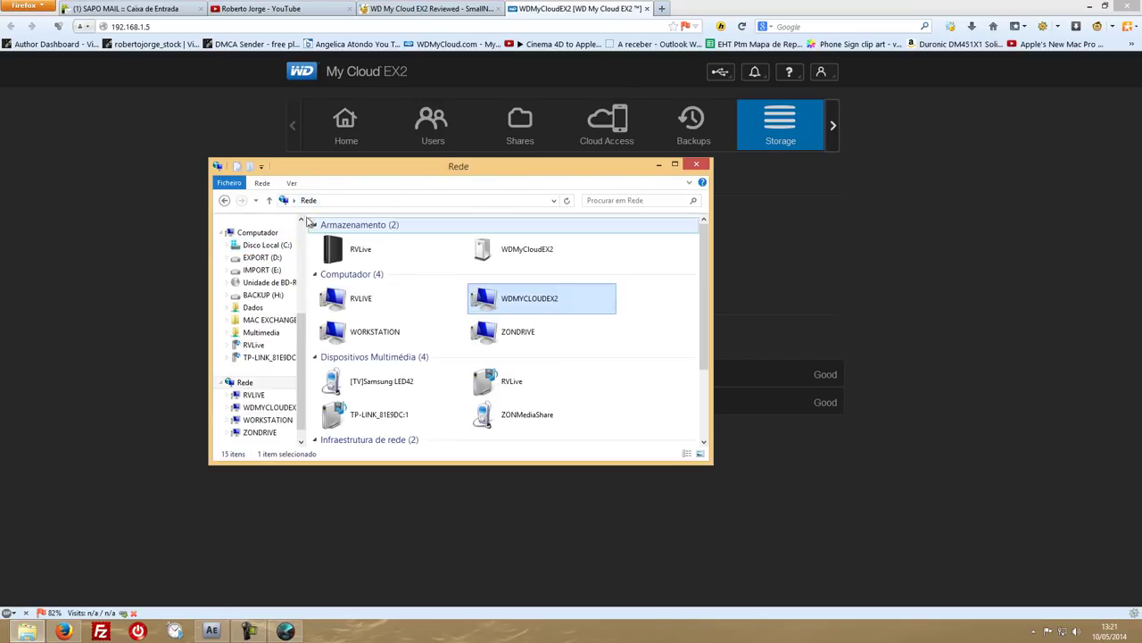
right_click(671, 310)
left_click(696, 351)
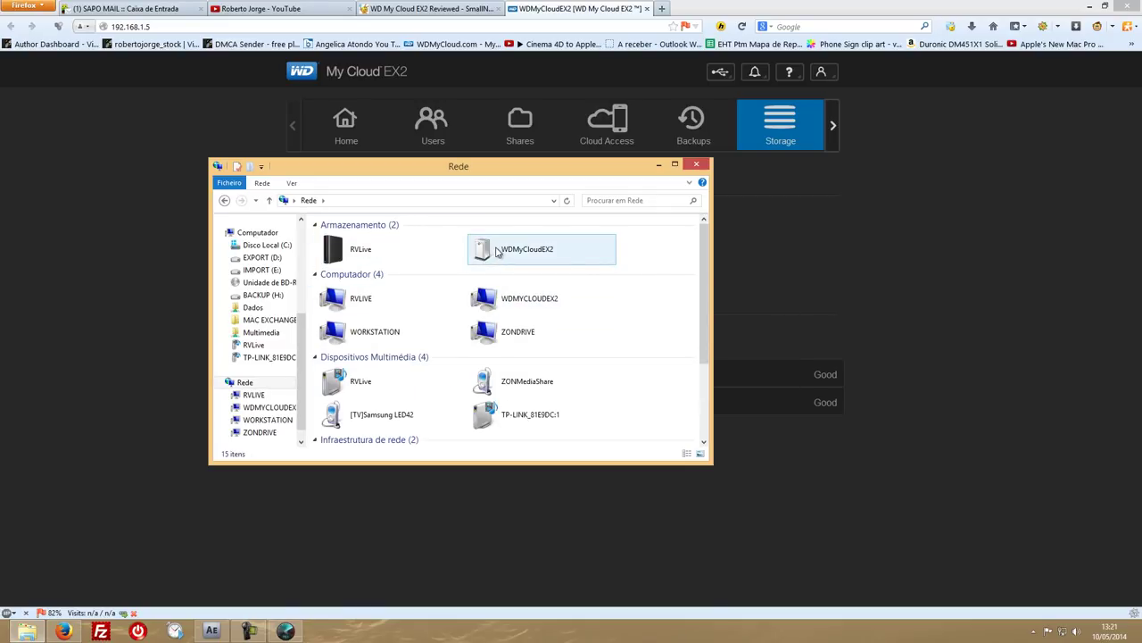
left_click(490, 306)
double_click(490, 306)
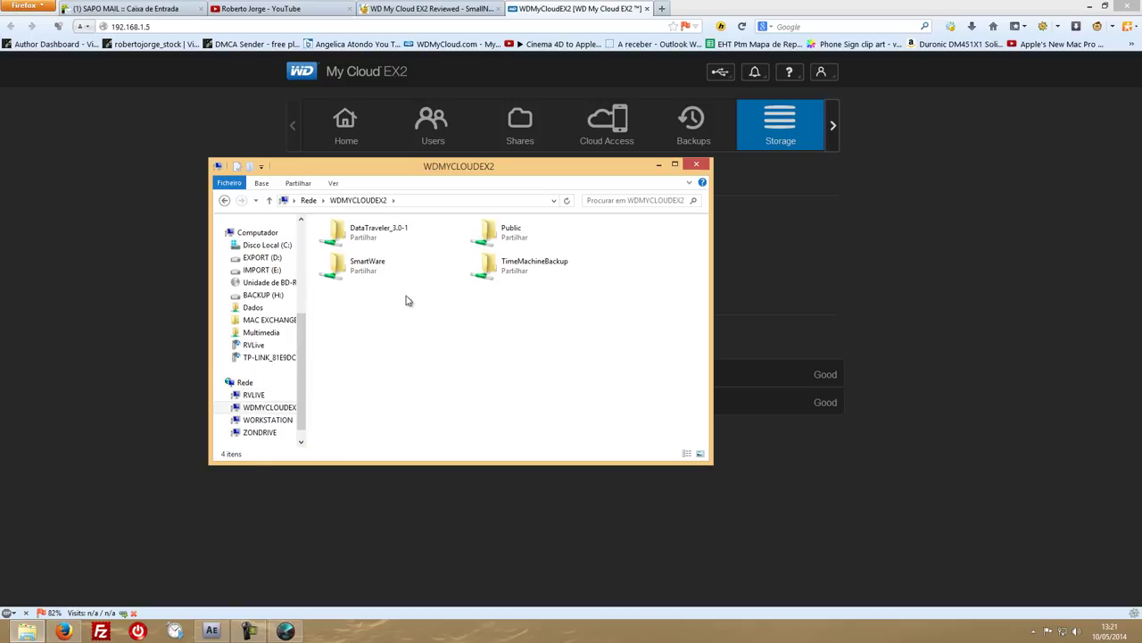
- View the contents of the Public, DataTraveler_3.0-1 and SmartWare shares and return to the WDMYCLOUDEX2 share list
double_click(500, 234)
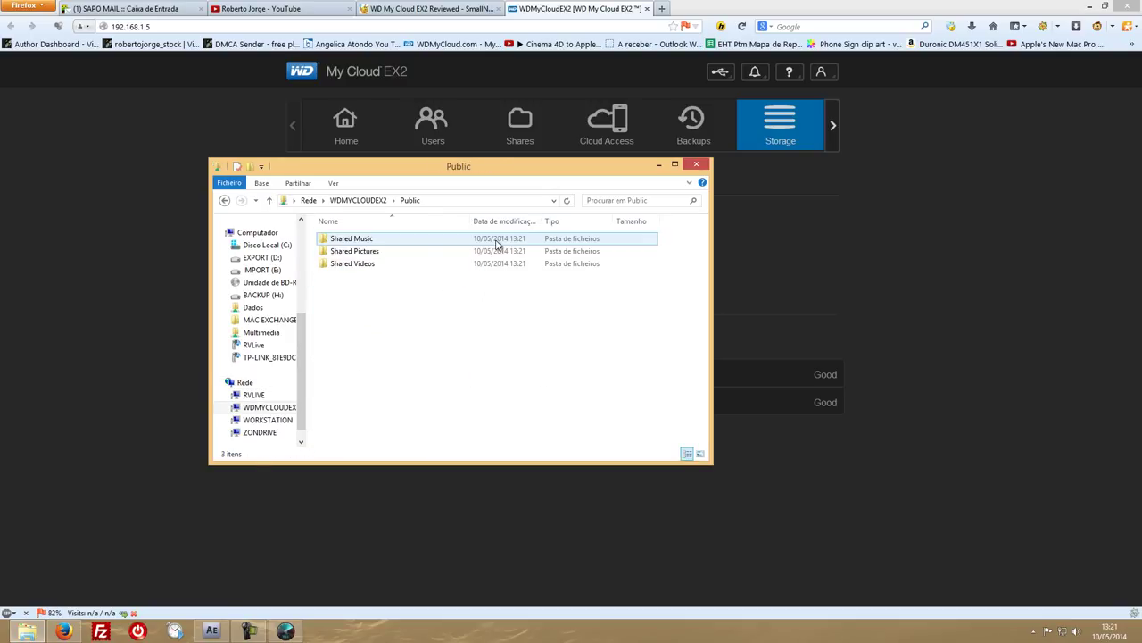
key("alt+Left")
double_click(351, 243)
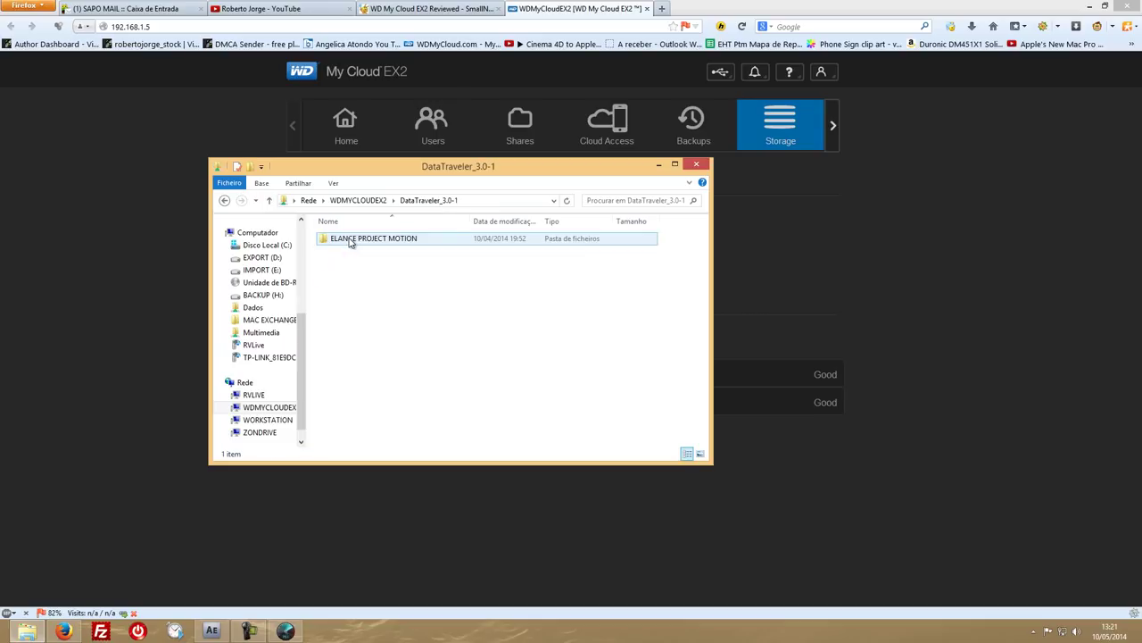
key("alt+Left")
double_click(349, 265)
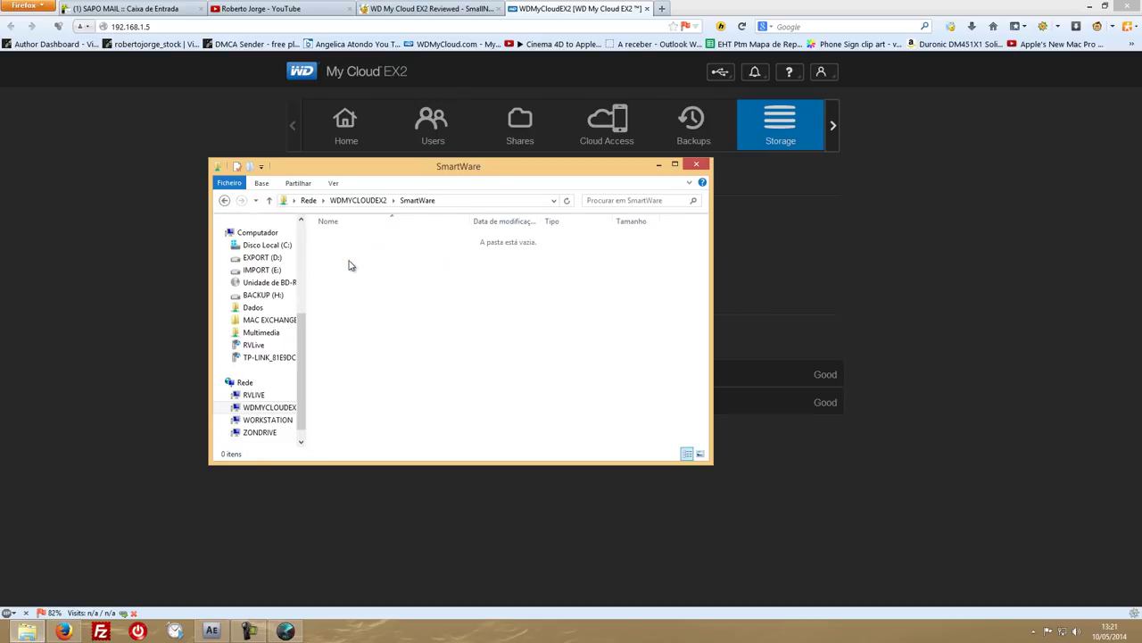
left_click(229, 200)
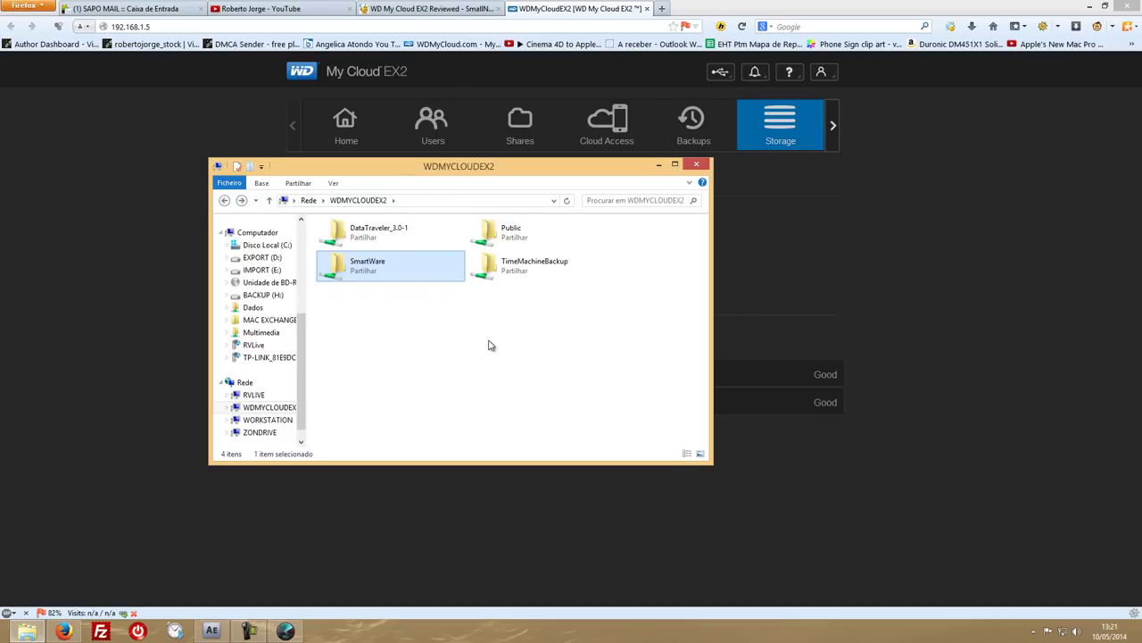
left_click_drag(496, 174, 594, 231)
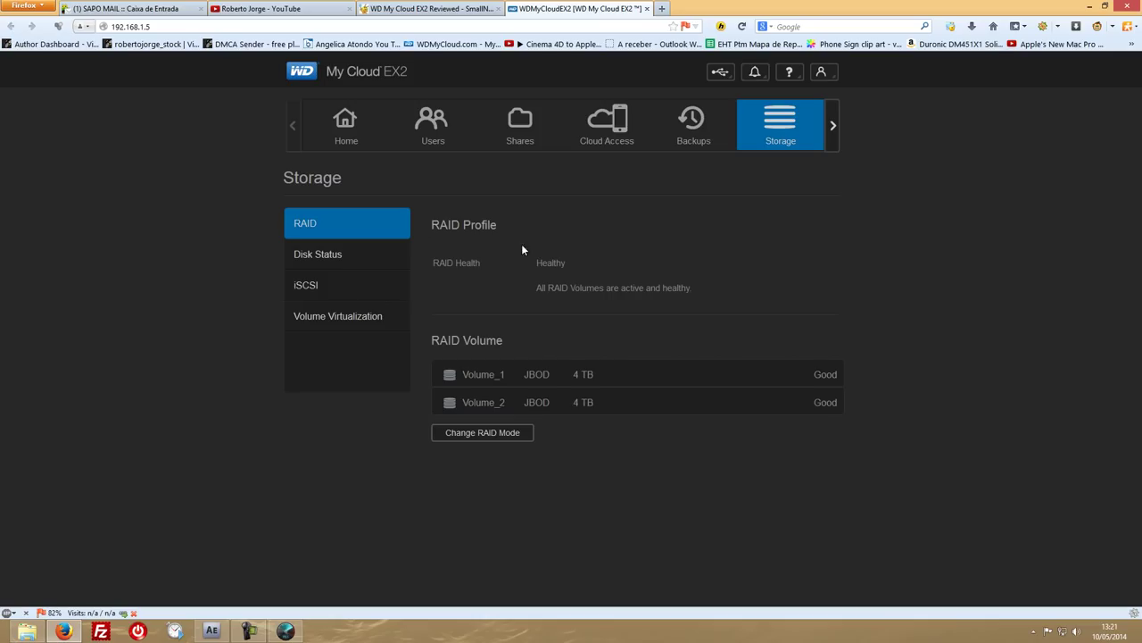
- Add a share named DATA1 on Volume_1 in the My Cloud EX2 dashboard
left_click(522, 139)
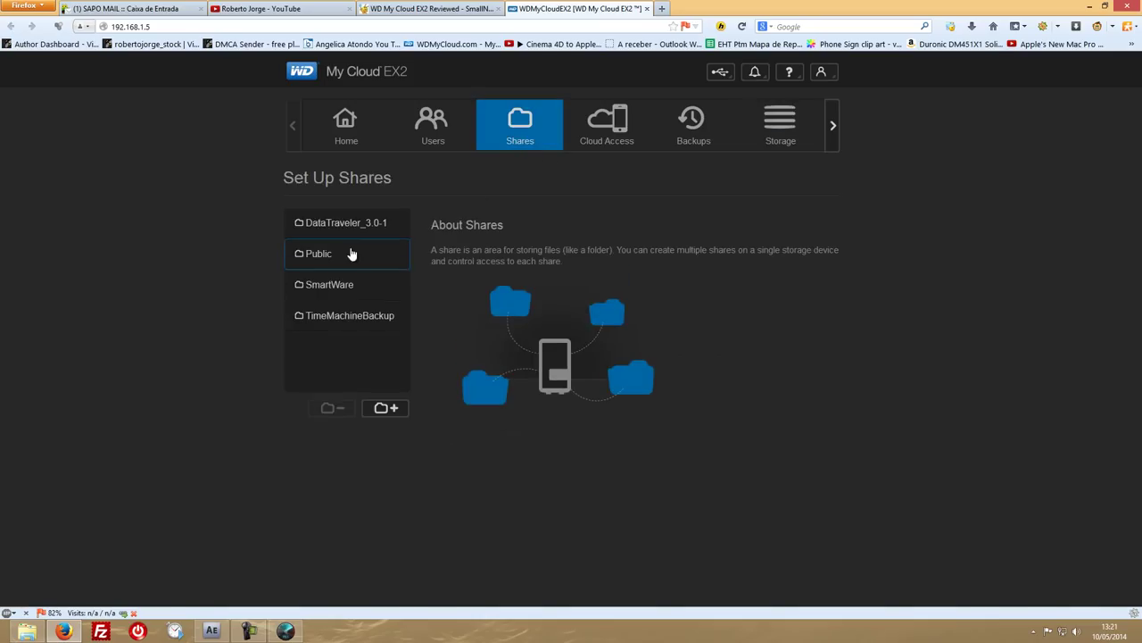
left_click(372, 415)
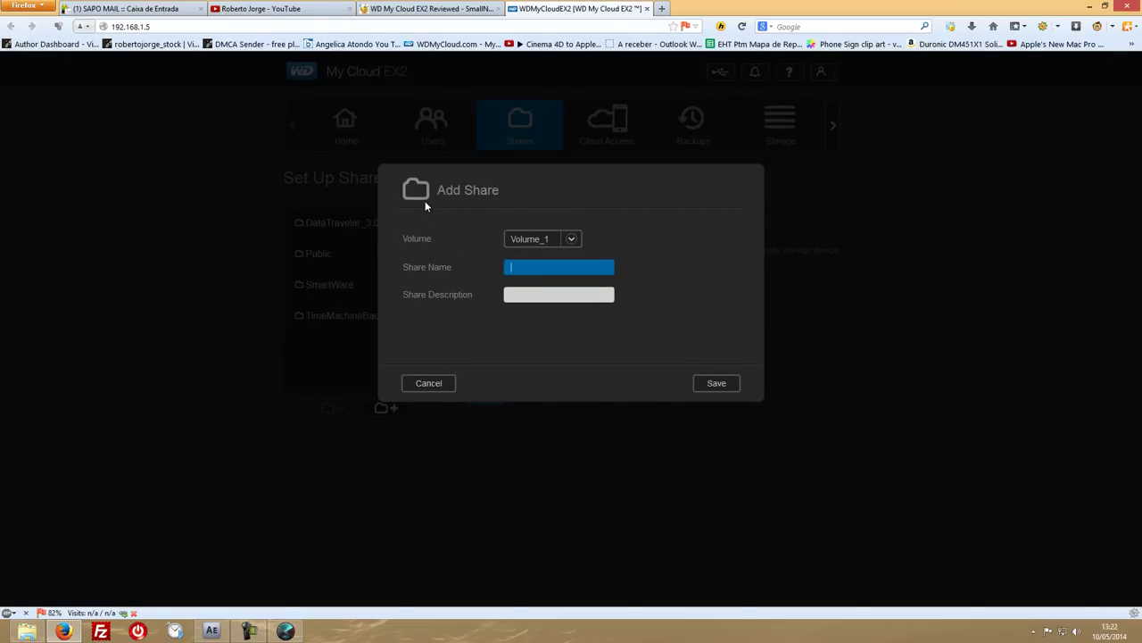
type("DATA1")
left_click(572, 238)
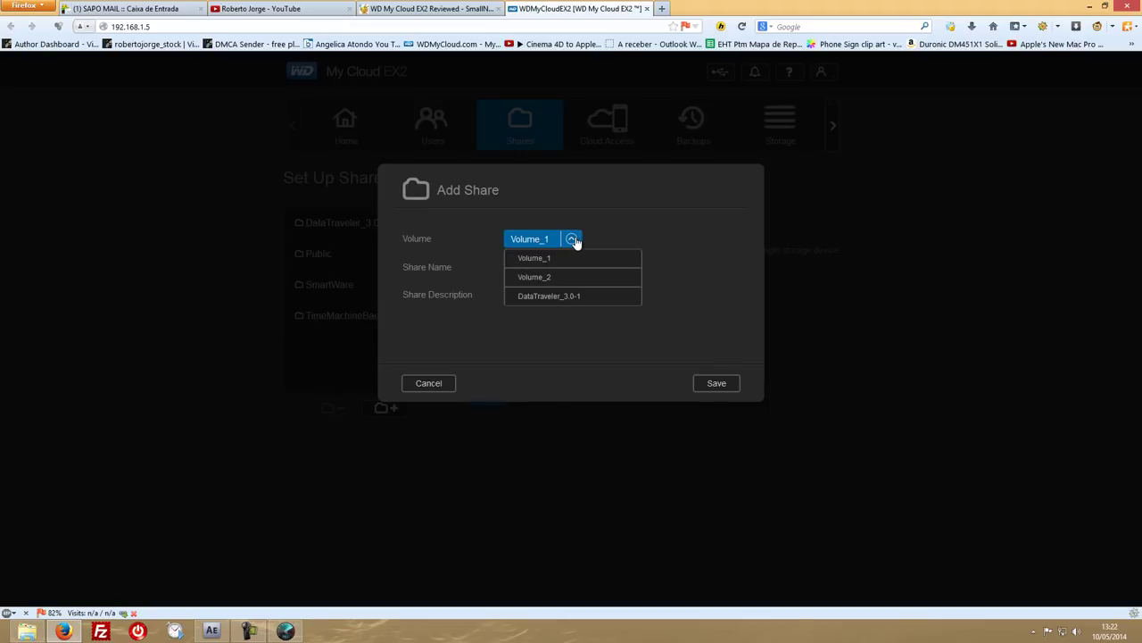
left_click(571, 240)
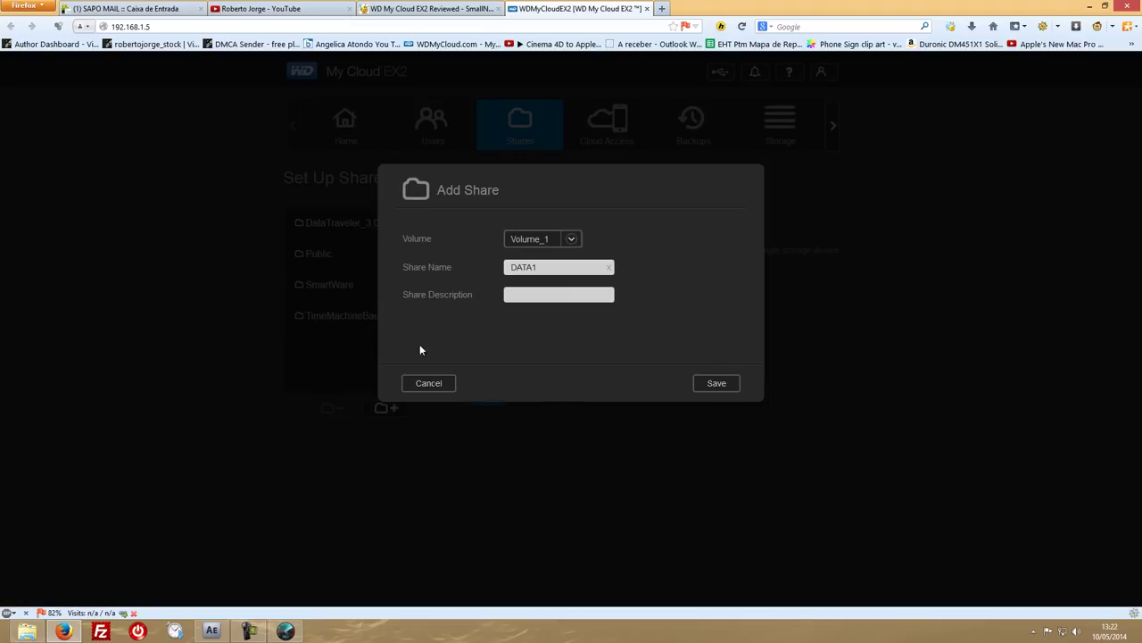
left_click(717, 384)
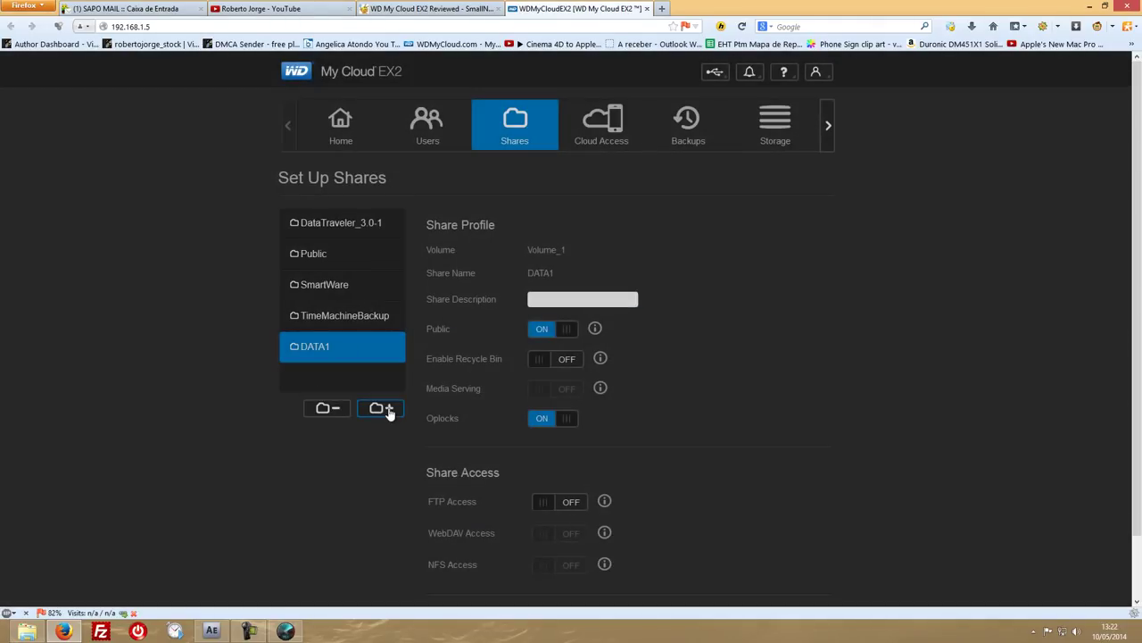
- Try to add a share named "DATA 2" on Volume_2 and dismiss the error
left_click(389, 411)
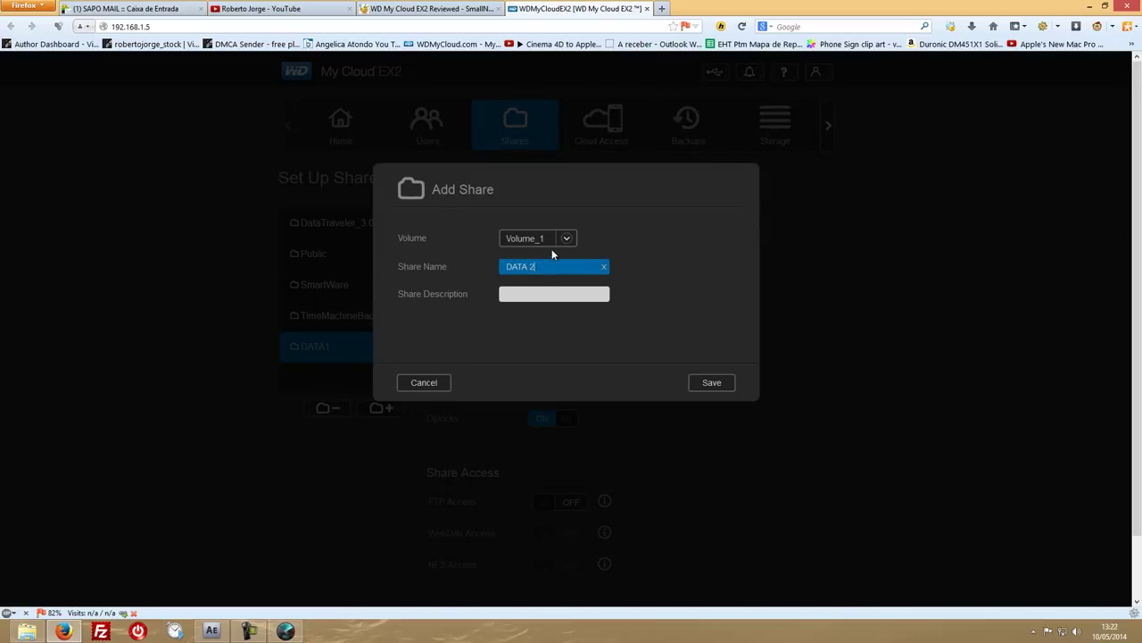
left_click(565, 241)
left_click(548, 278)
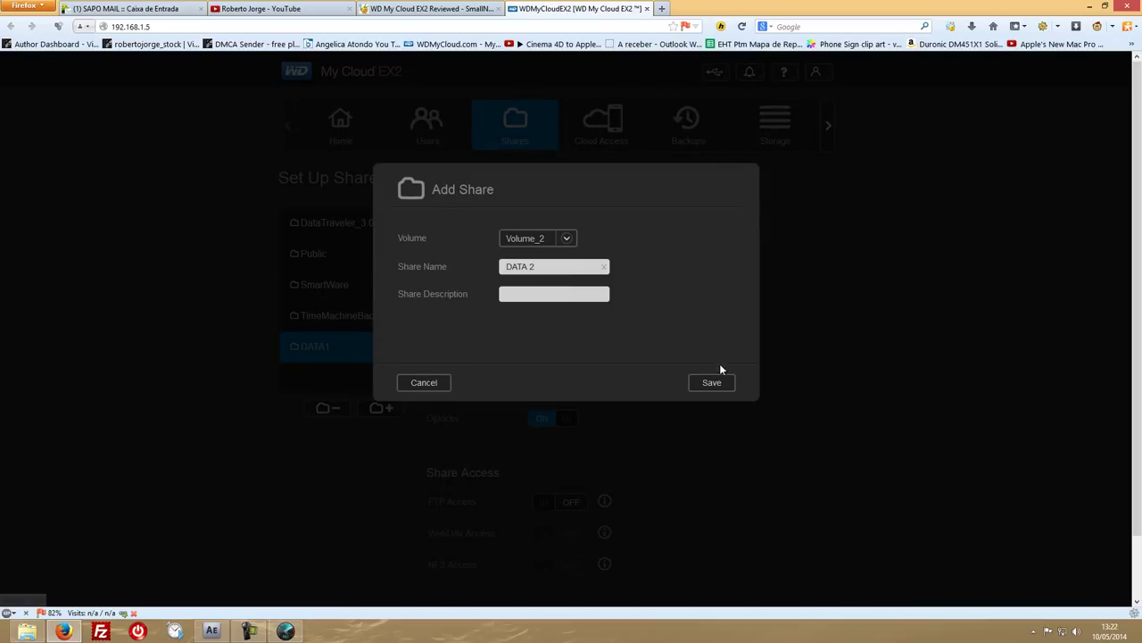
left_click(712, 382)
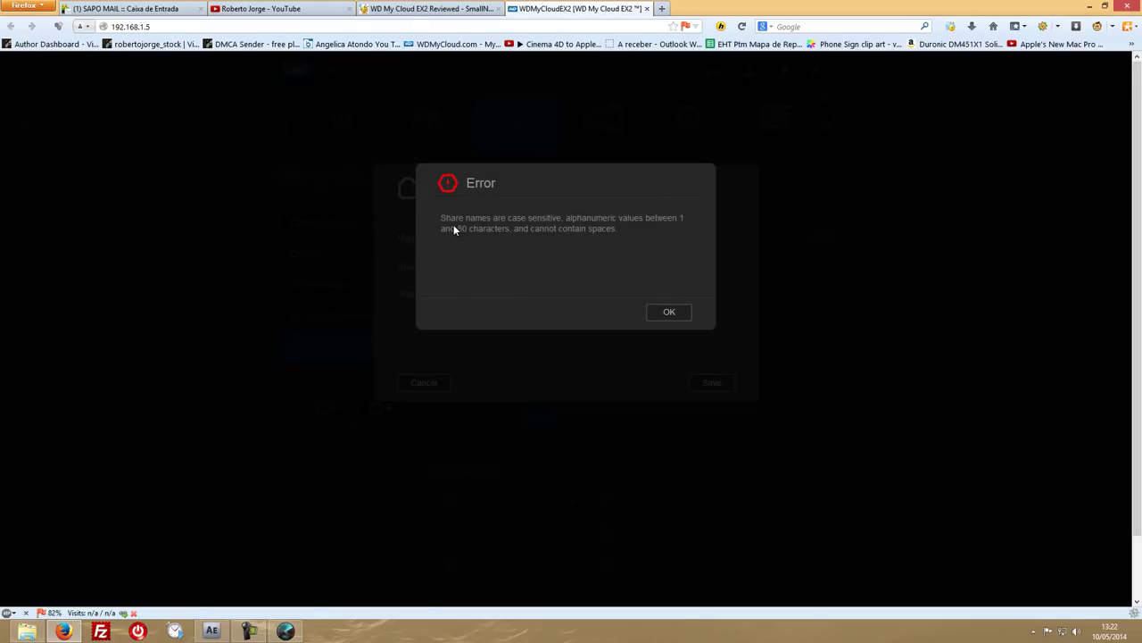
left_click(682, 316)
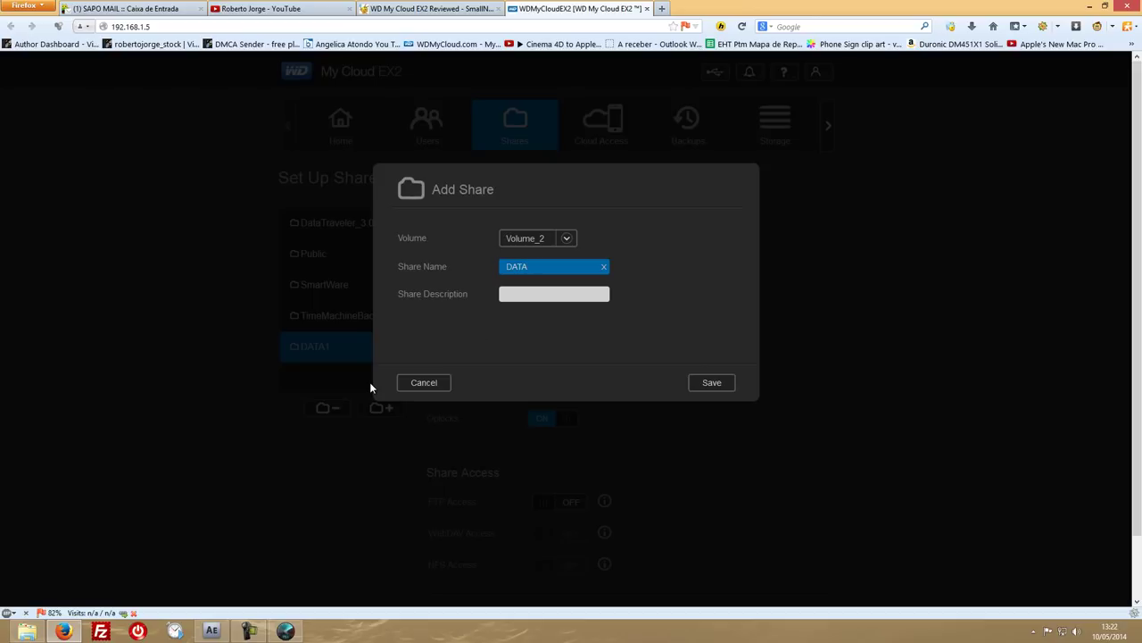
- Correct the new share's name to DATA2, without a space, and save the share
left_click(711, 382)
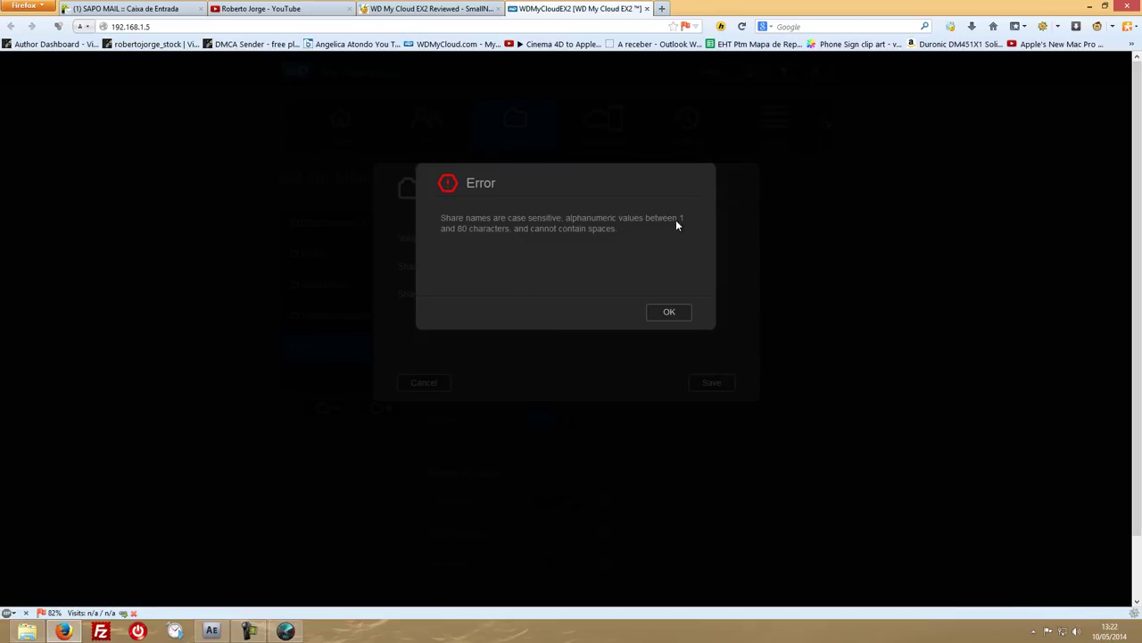
left_click(668, 313)
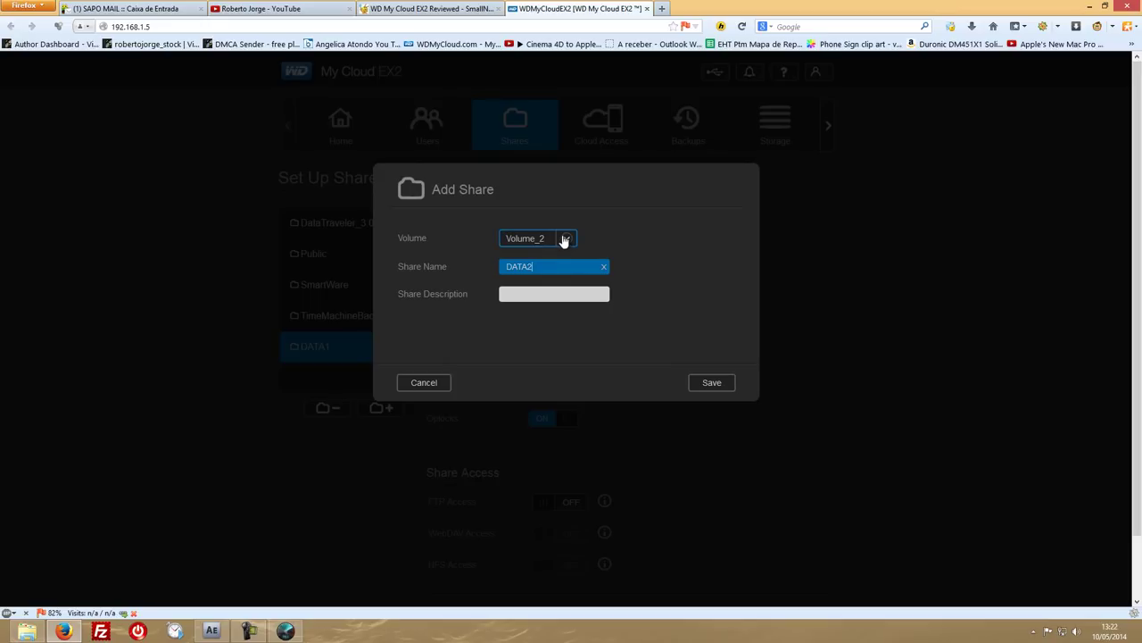
left_click(712, 383)
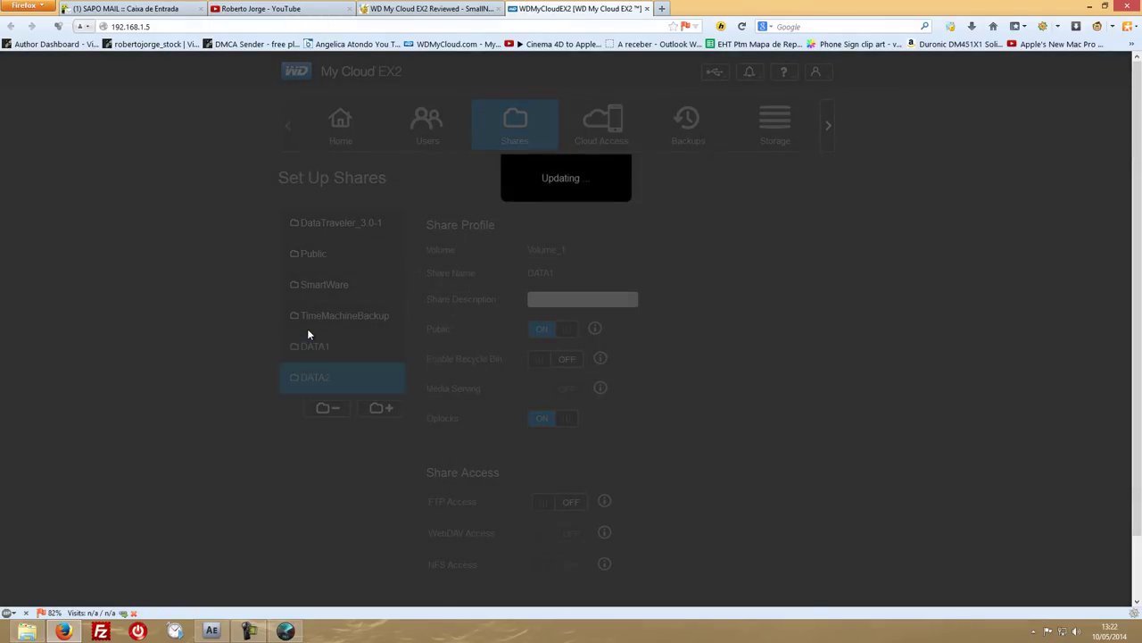
- Refresh the WDMYCLOUDEX2 share list in the file explorer and open the data1 and data2 shares to view their contents
left_click(25, 627)
right_click(539, 426)
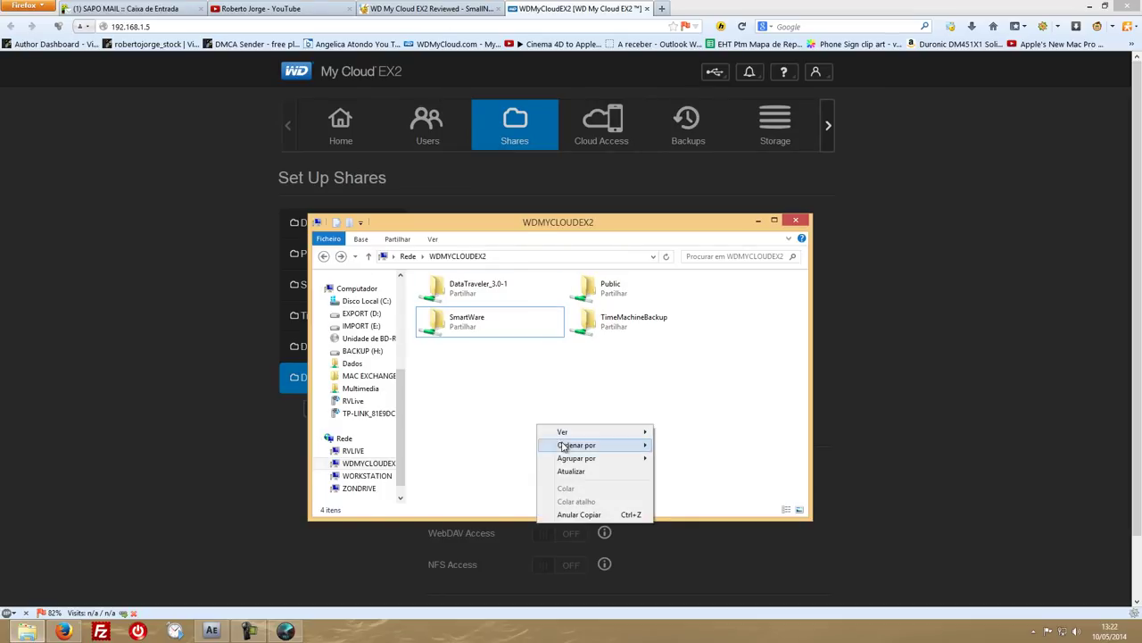
left_click(571, 470)
left_click(473, 286)
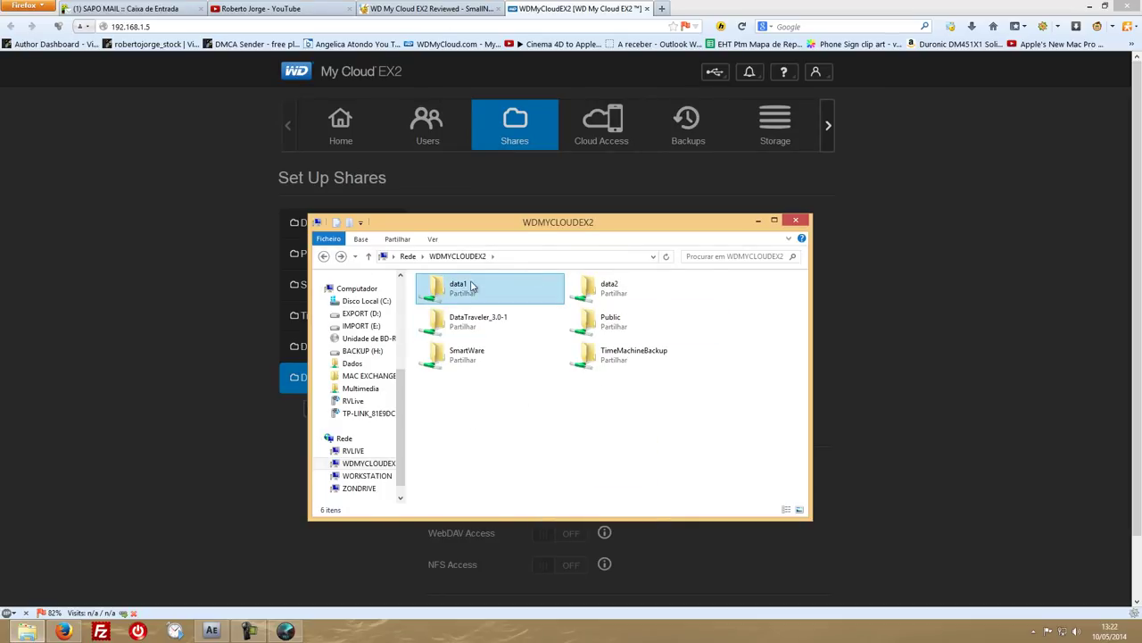
left_click(607, 291)
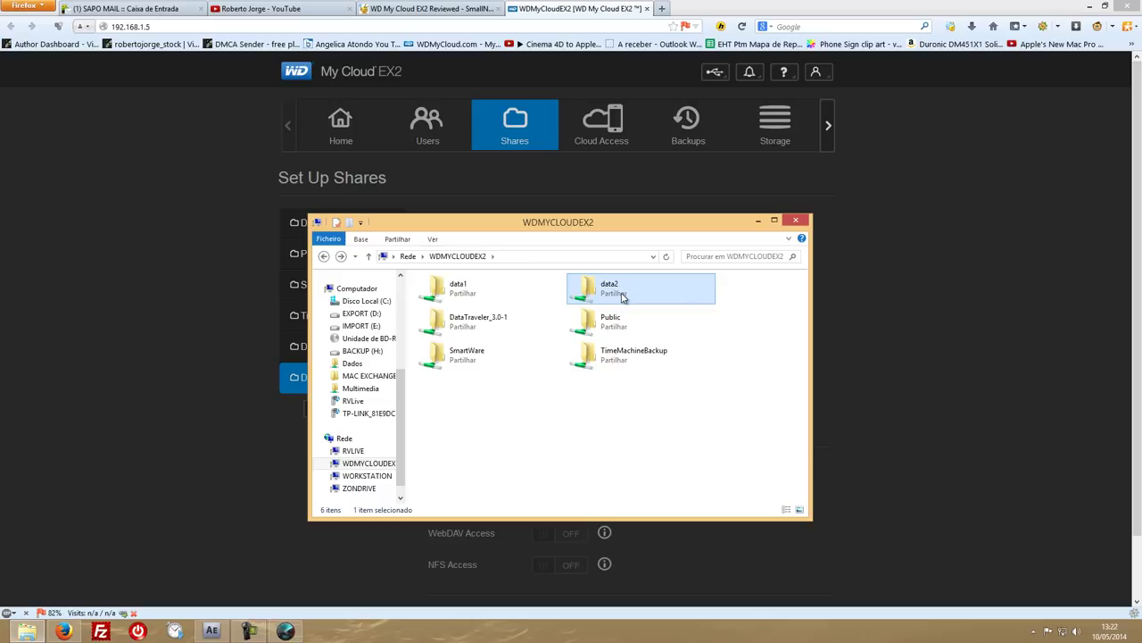
left_click(464, 289)
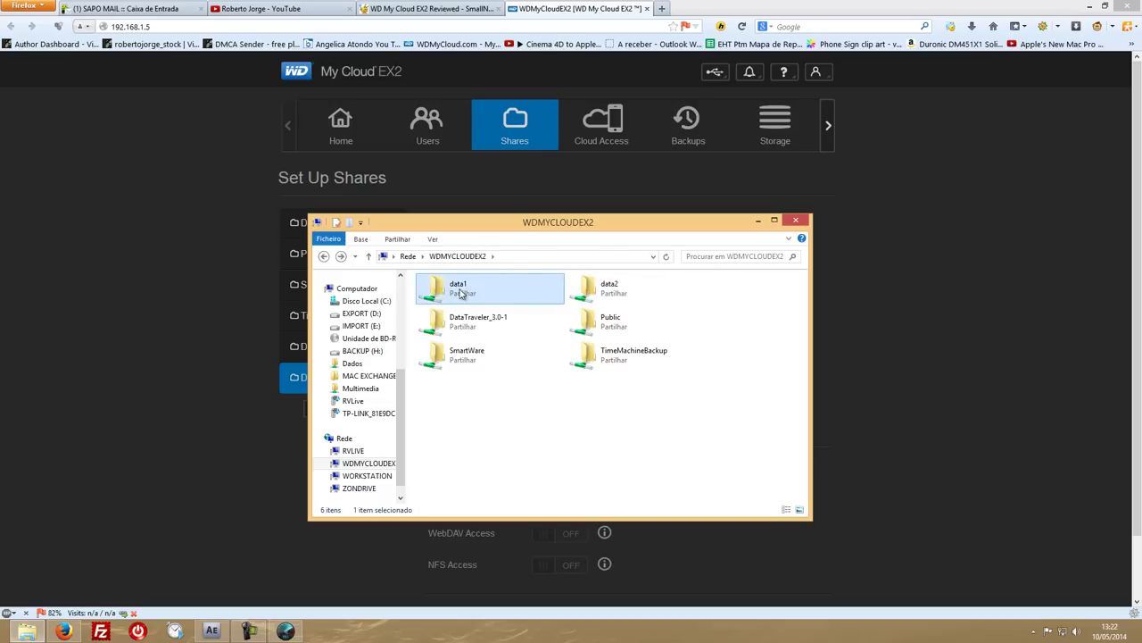
double_click(461, 294)
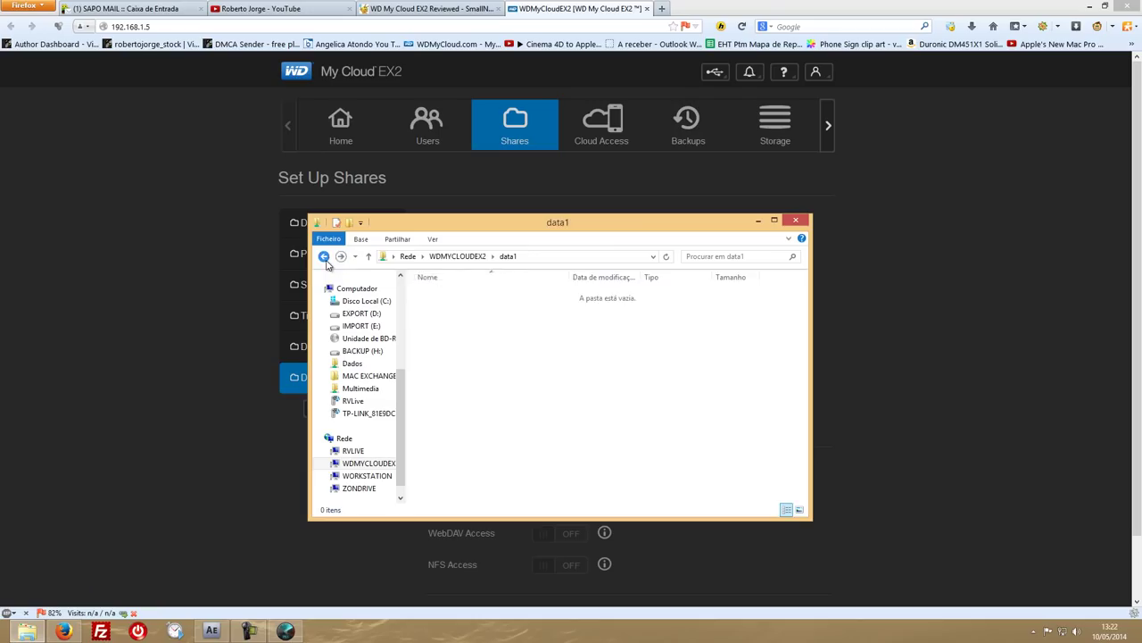
left_click(324, 256)
double_click(610, 294)
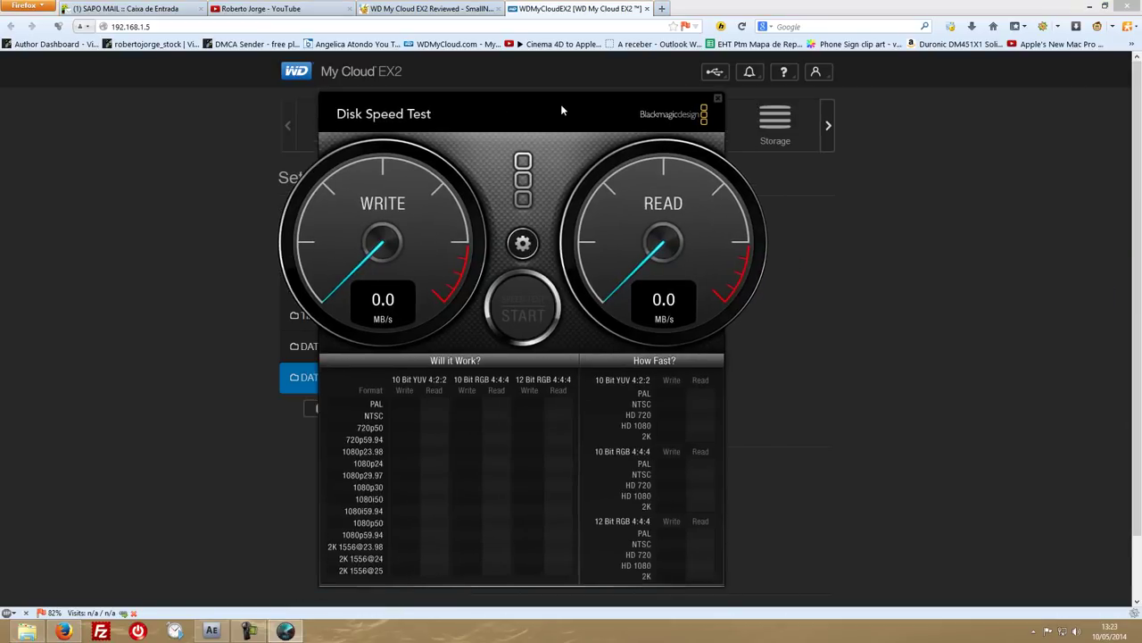
- Run the disk speed test with the data1 share on WDMYCLOUDEX2 as the target drive, and close the test window
left_click_drag(560, 104, 583, 82)
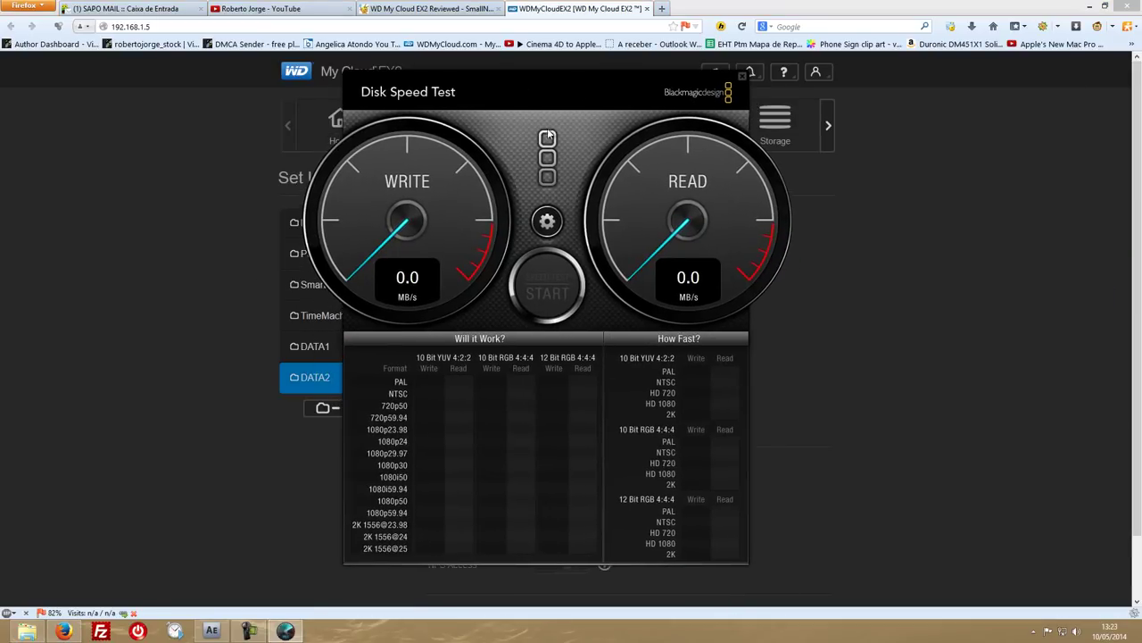
left_click(556, 229)
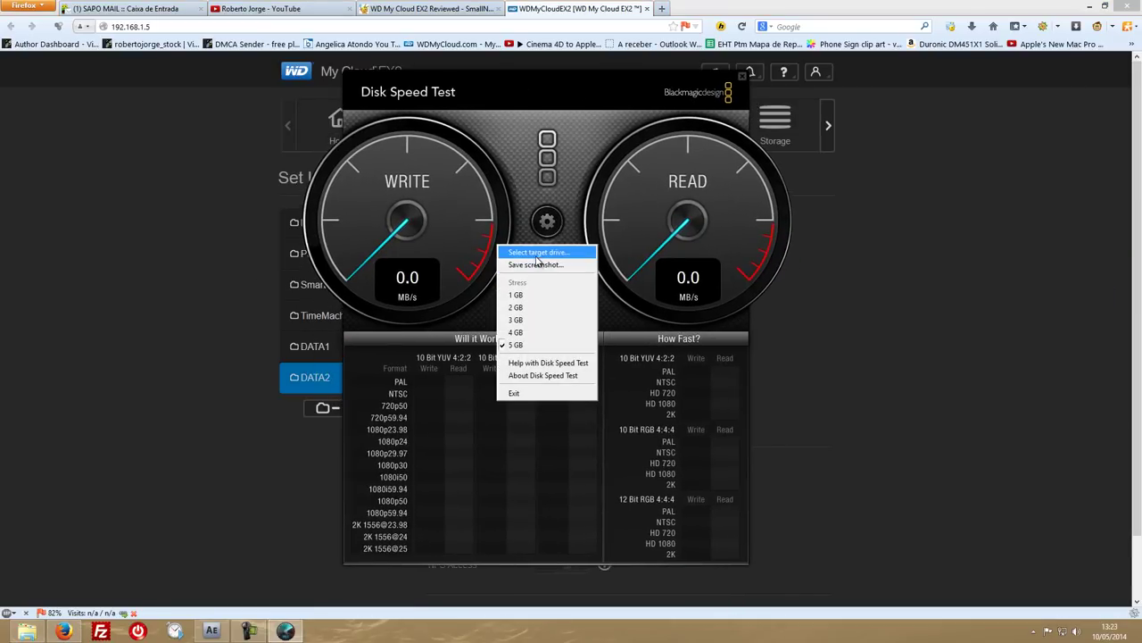
left_click(540, 250)
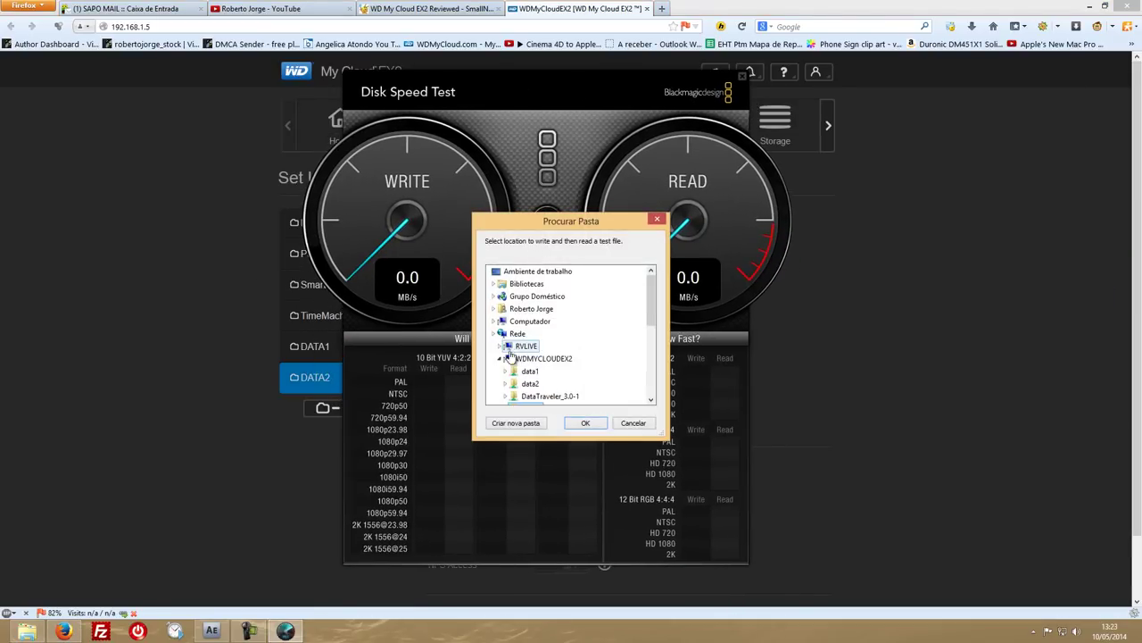
left_click_drag(654, 309, 655, 320)
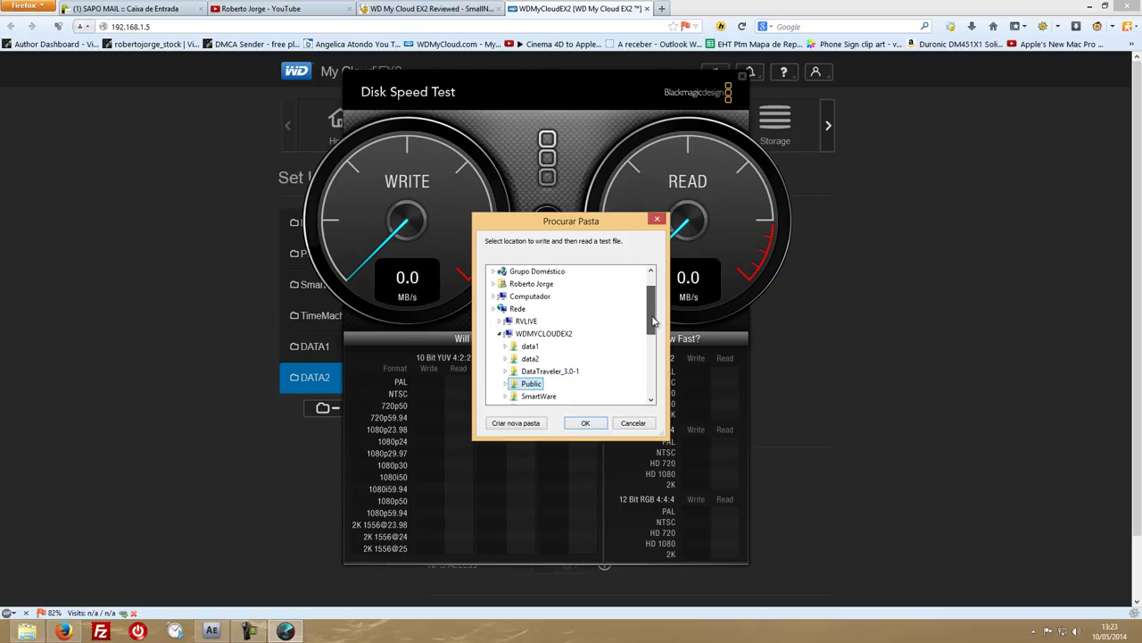
left_click(530, 346)
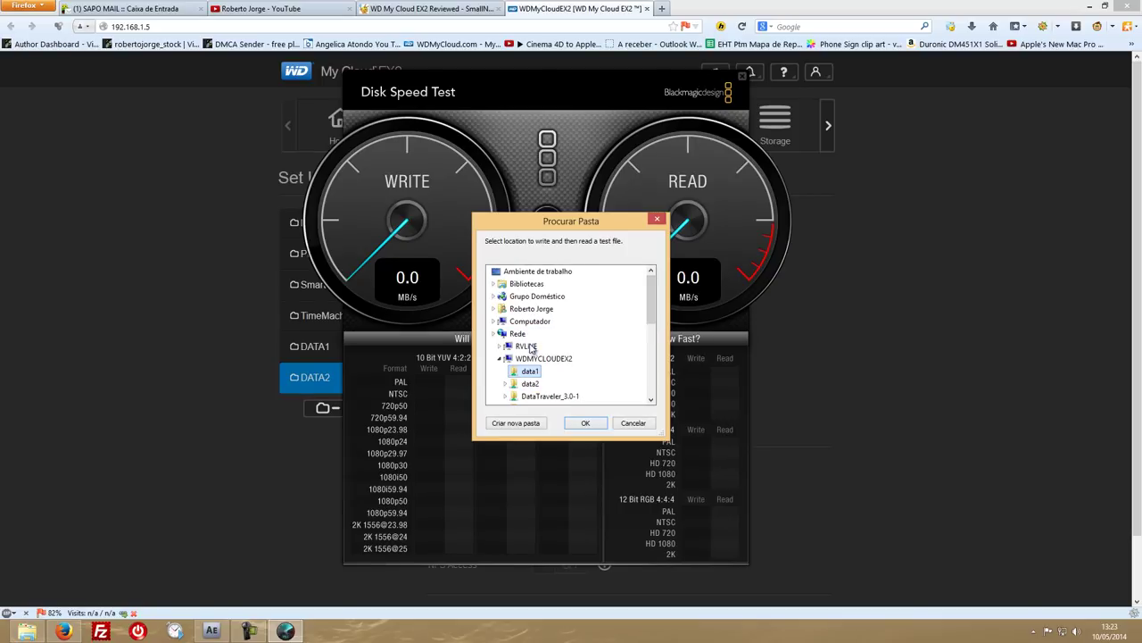
left_click(584, 423)
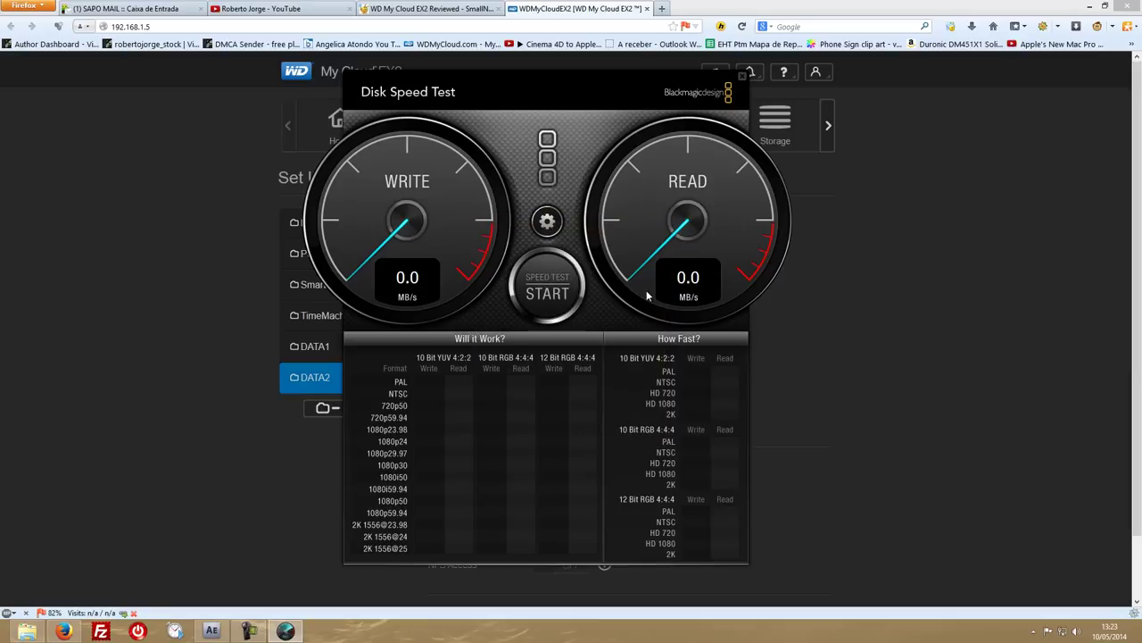
left_click(547, 287)
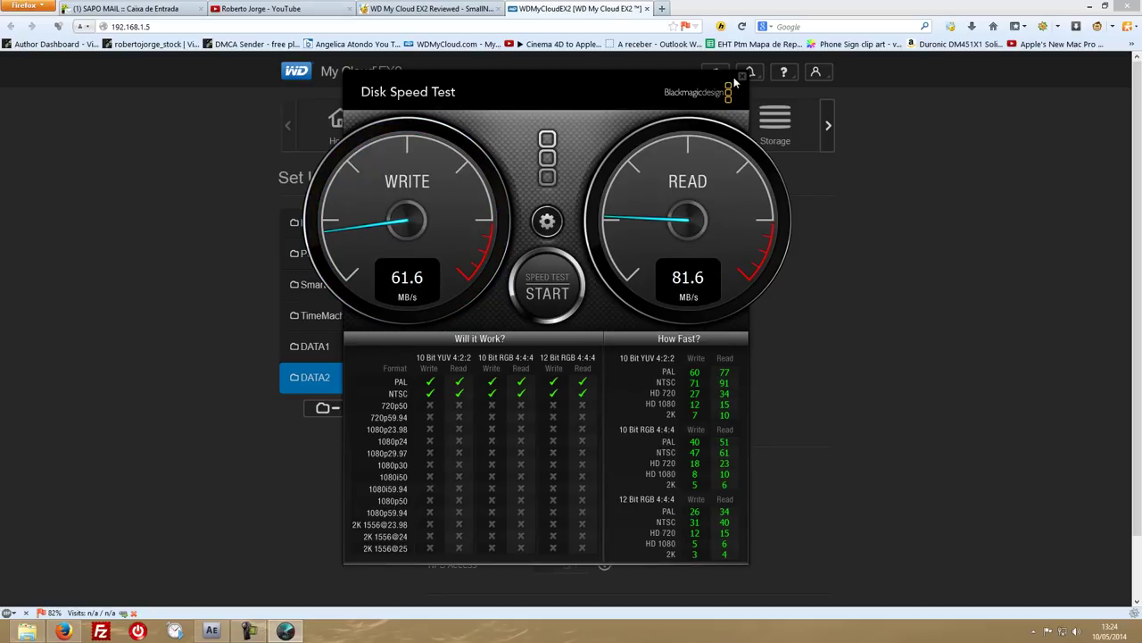
left_click(743, 77)
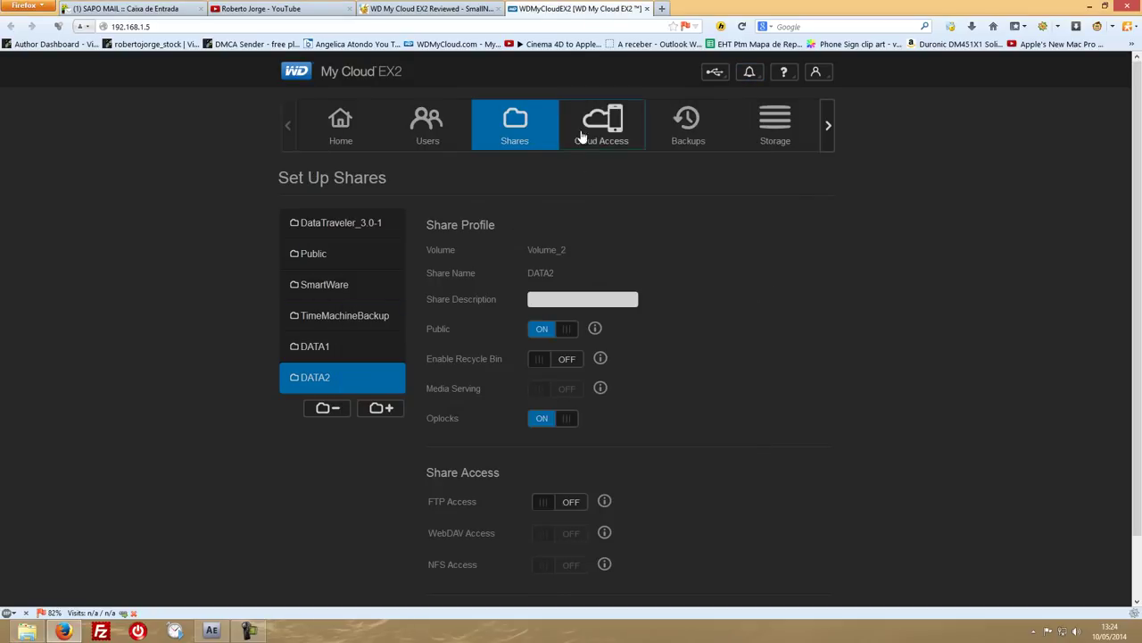
- Paste the copied 2.2 GB Test item into the data1 share to check the transfer speed, and cancel the copy partway
left_click(1089, 6)
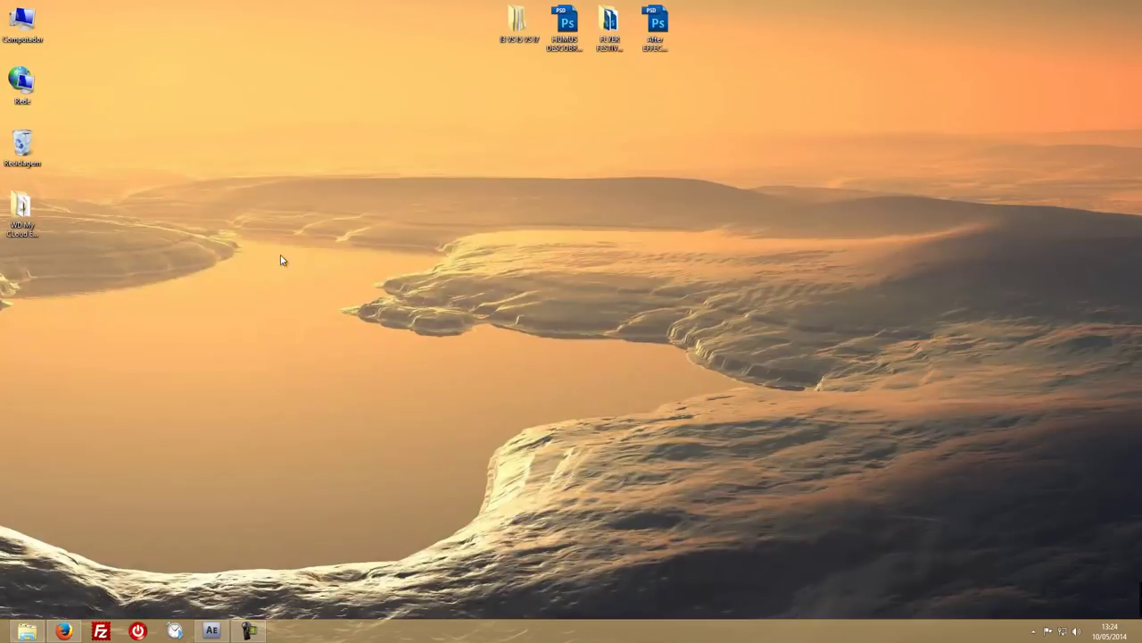
left_click(38, 634)
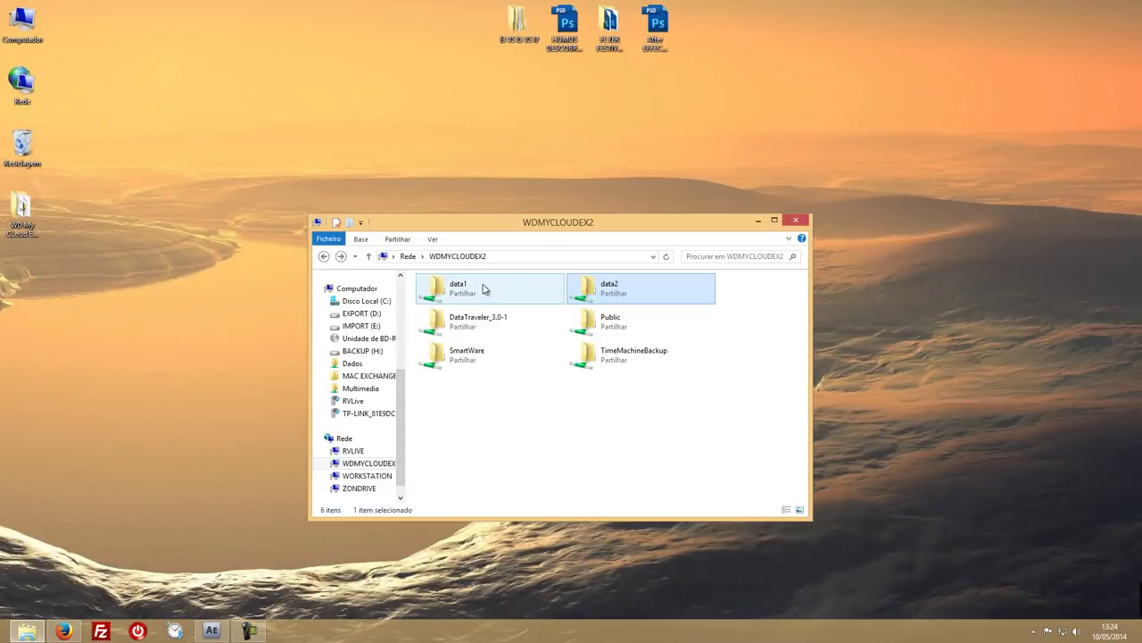
double_click(459, 288)
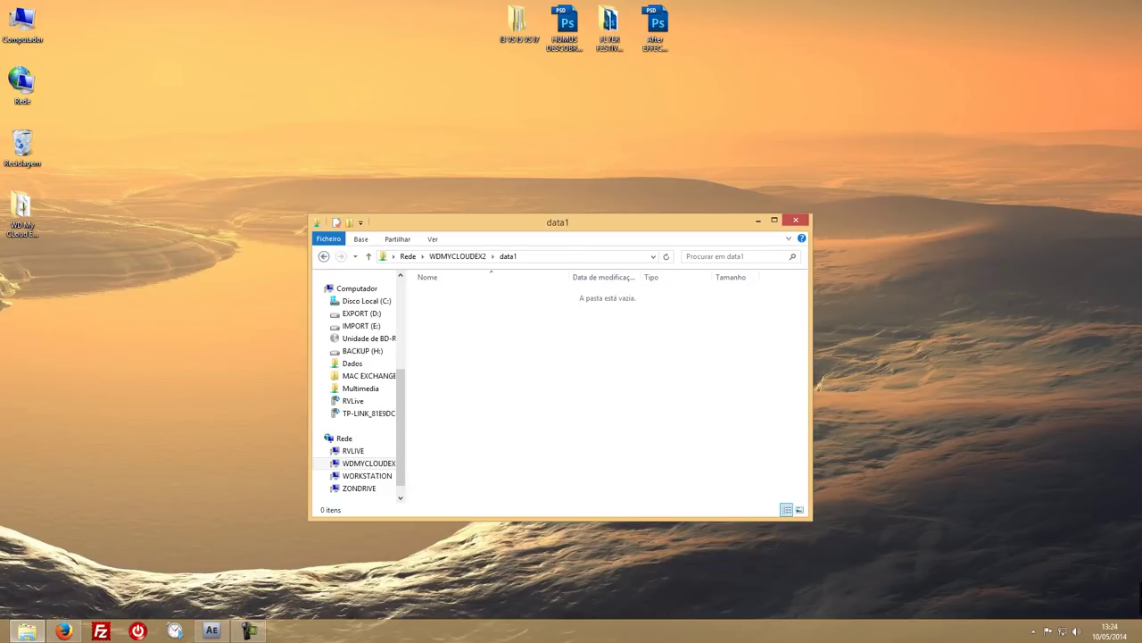
key("ctrl+v")
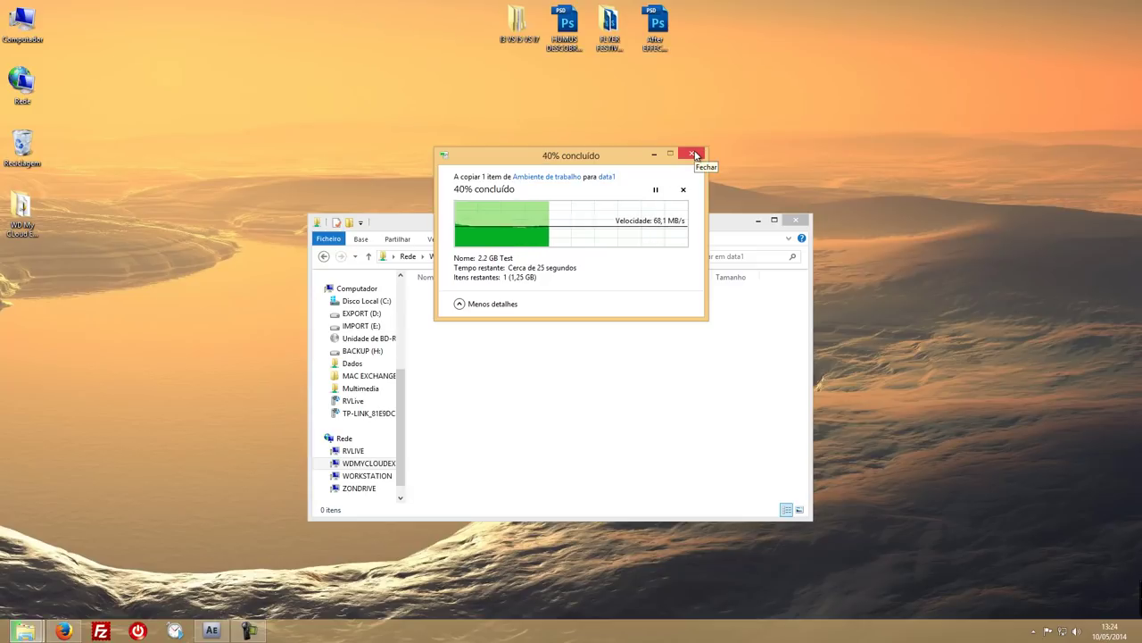
left_click(695, 154)
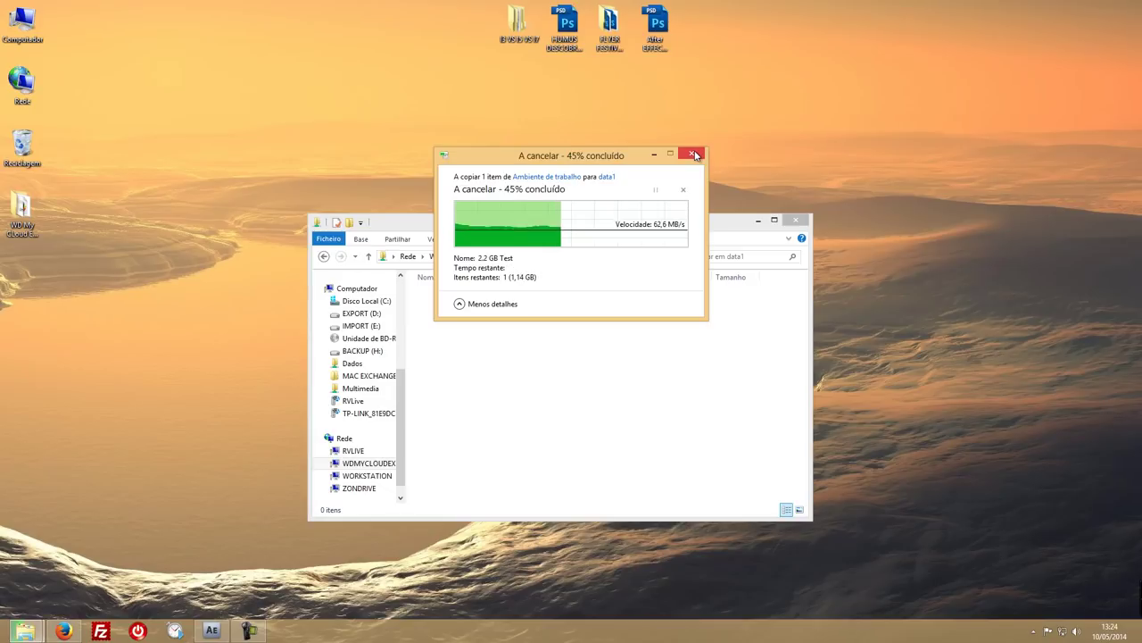
- Return to the My Cloud EX2 dashboard in the browser, start changing the RAID mode and choose to switch to RAID 1
left_click(62, 631)
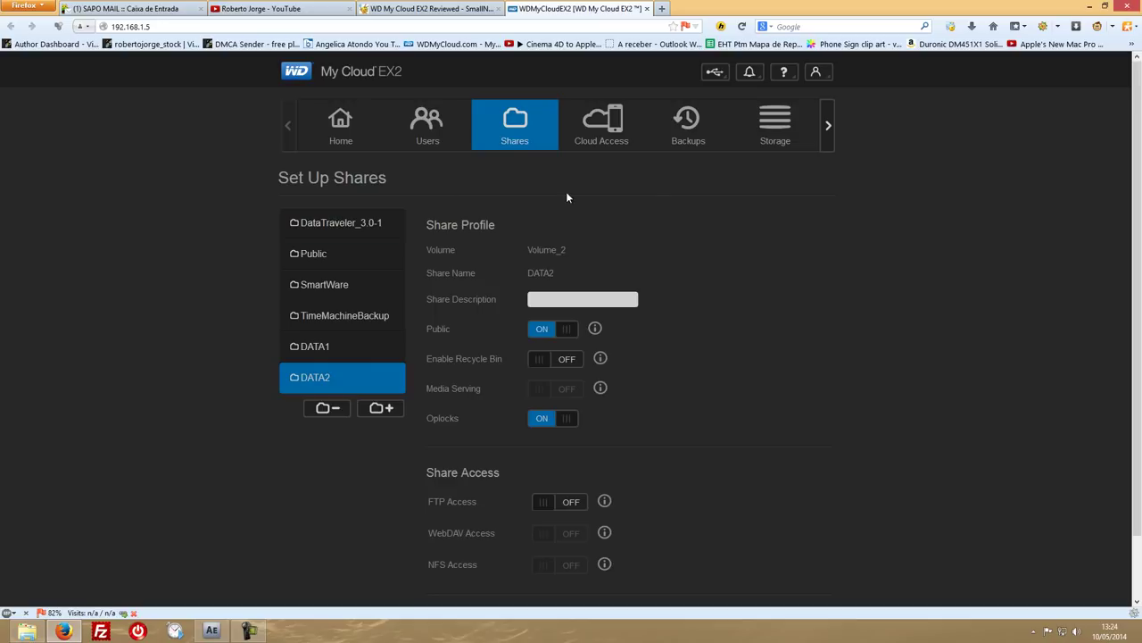
left_click(773, 138)
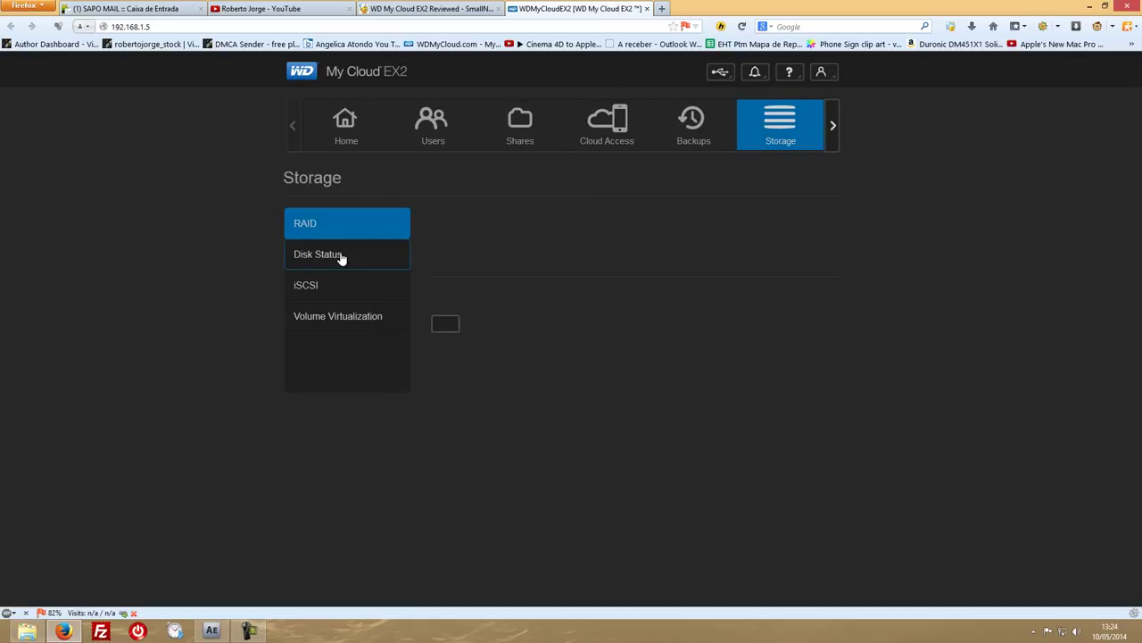
left_click(327, 231)
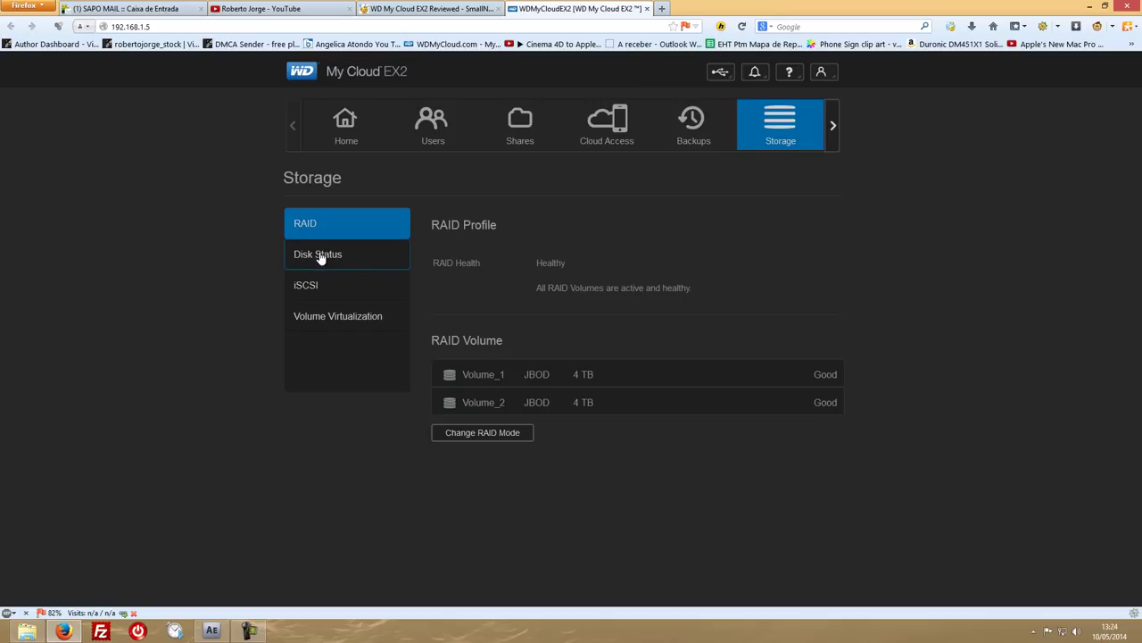
left_click(510, 433)
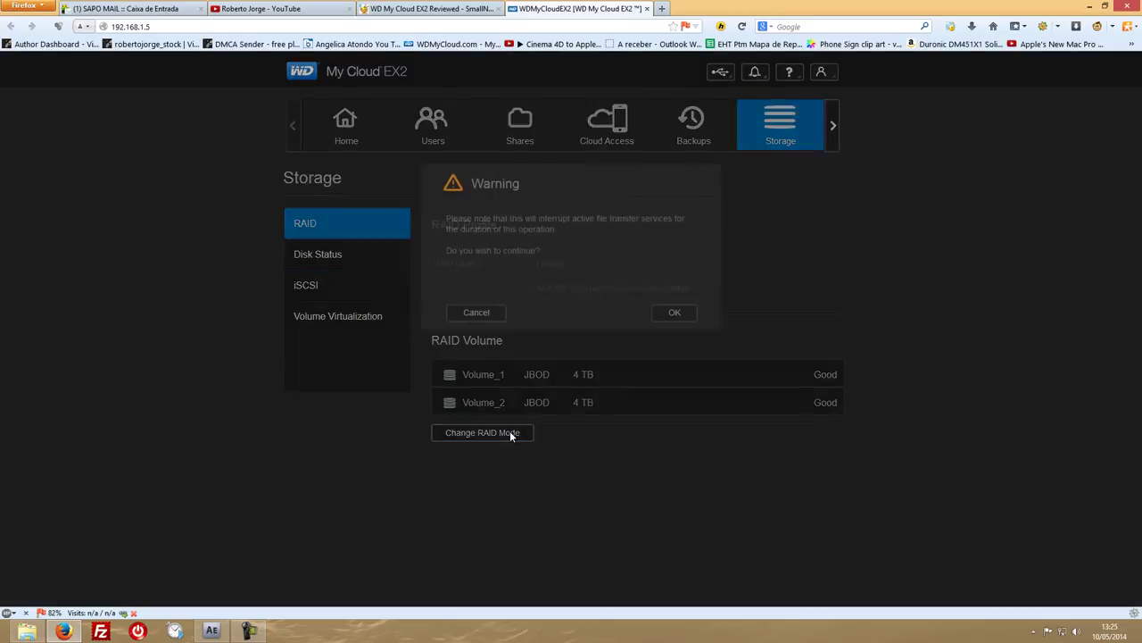
left_click(690, 307)
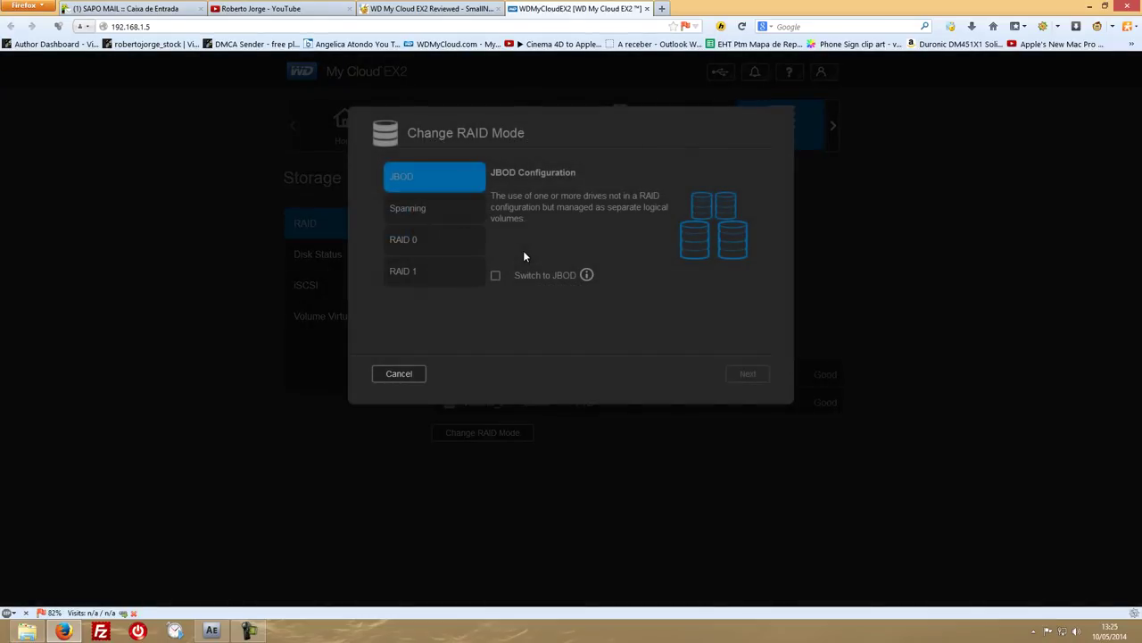
left_click(411, 210)
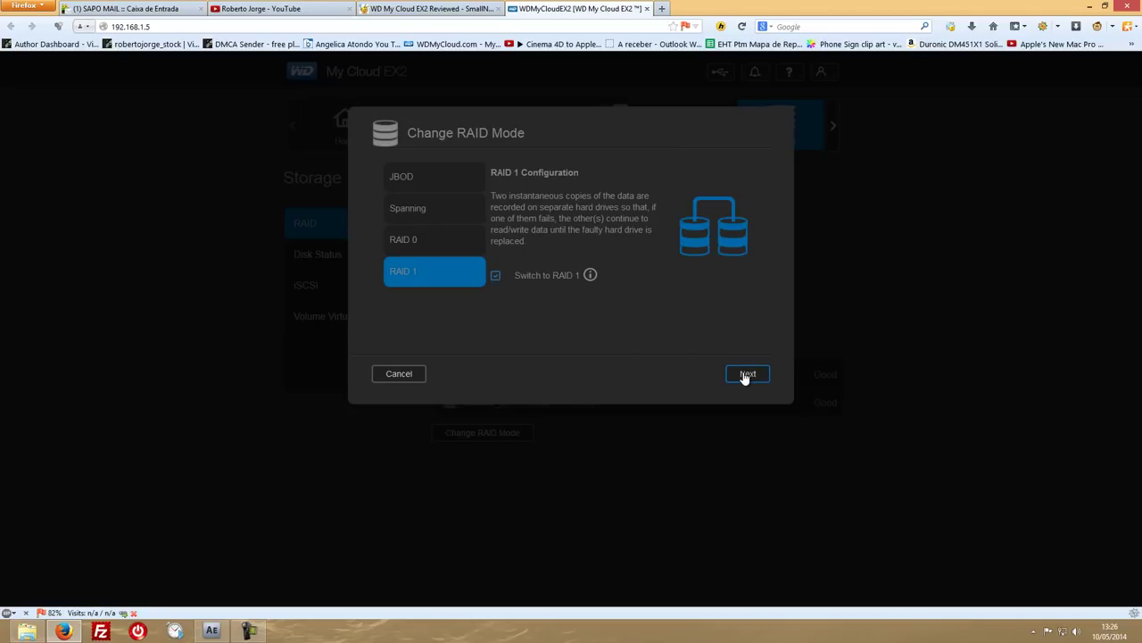
left_click(747, 374)
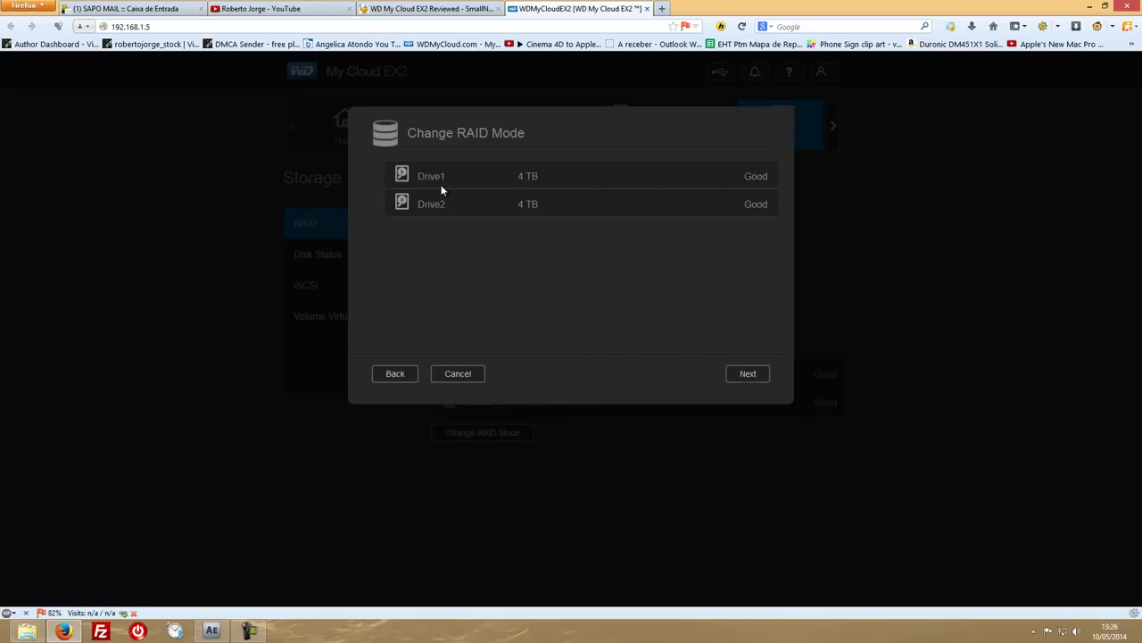
- Complete the RAID 1 setup with both drives, a 3996 GB Volume_1, Auto-Rebuild off and no encryption, accepting the drive reformat
left_click(749, 375)
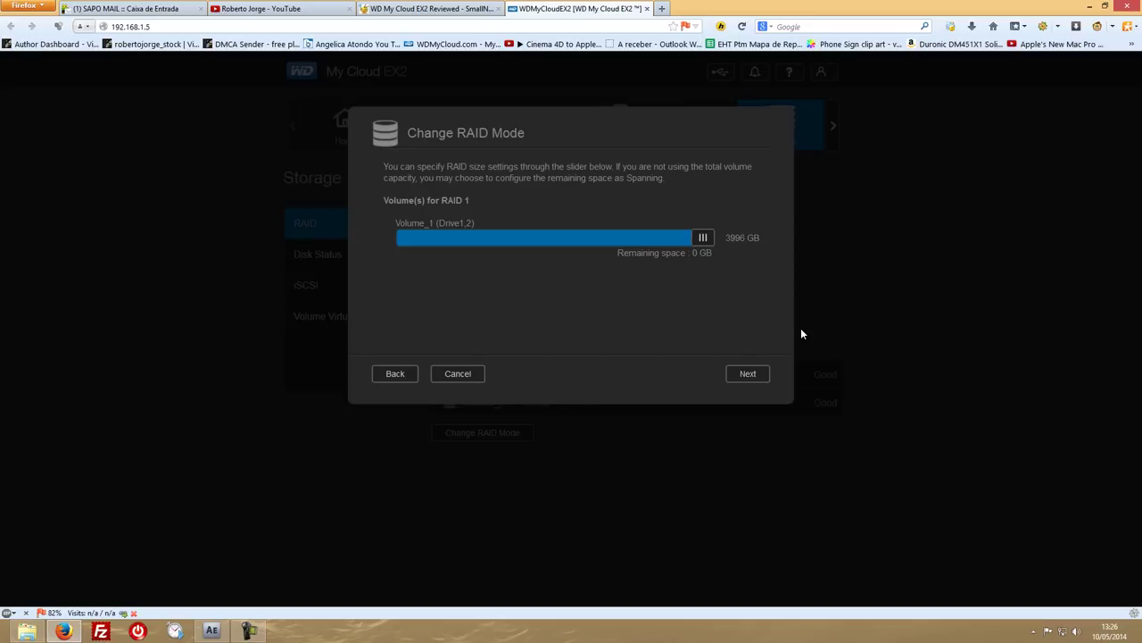
left_click(751, 372)
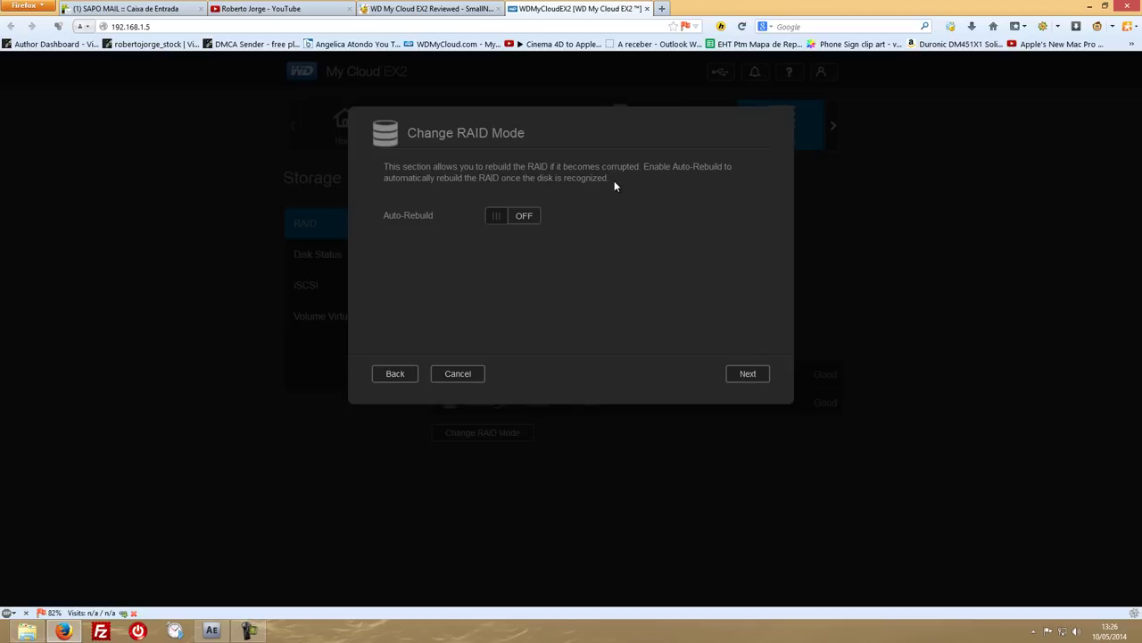
left_click(749, 375)
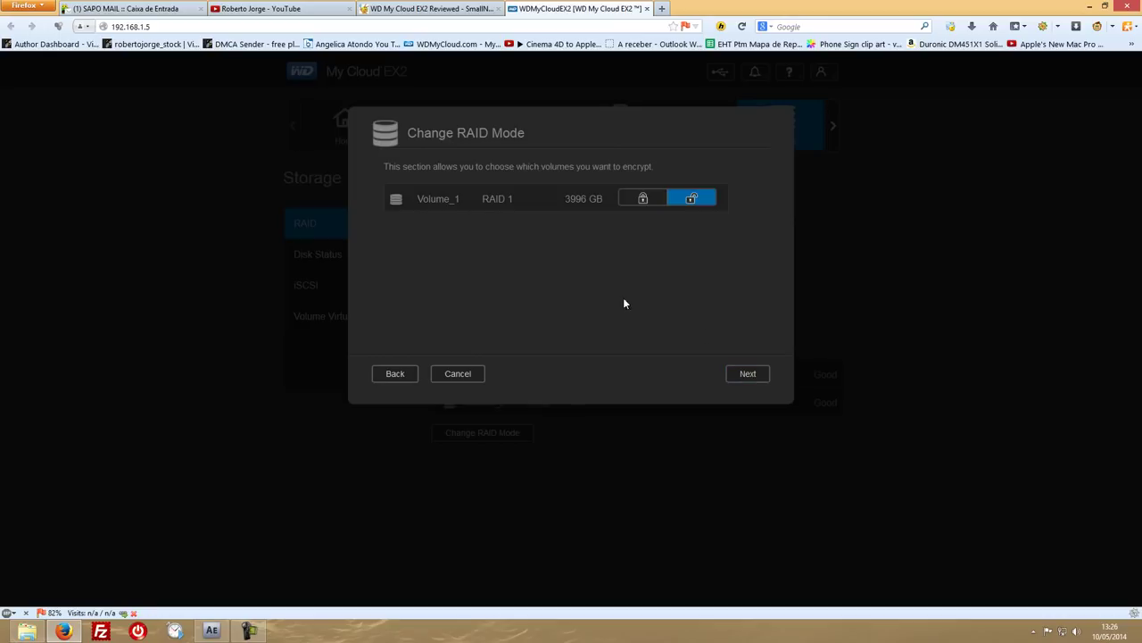
left_click(751, 380)
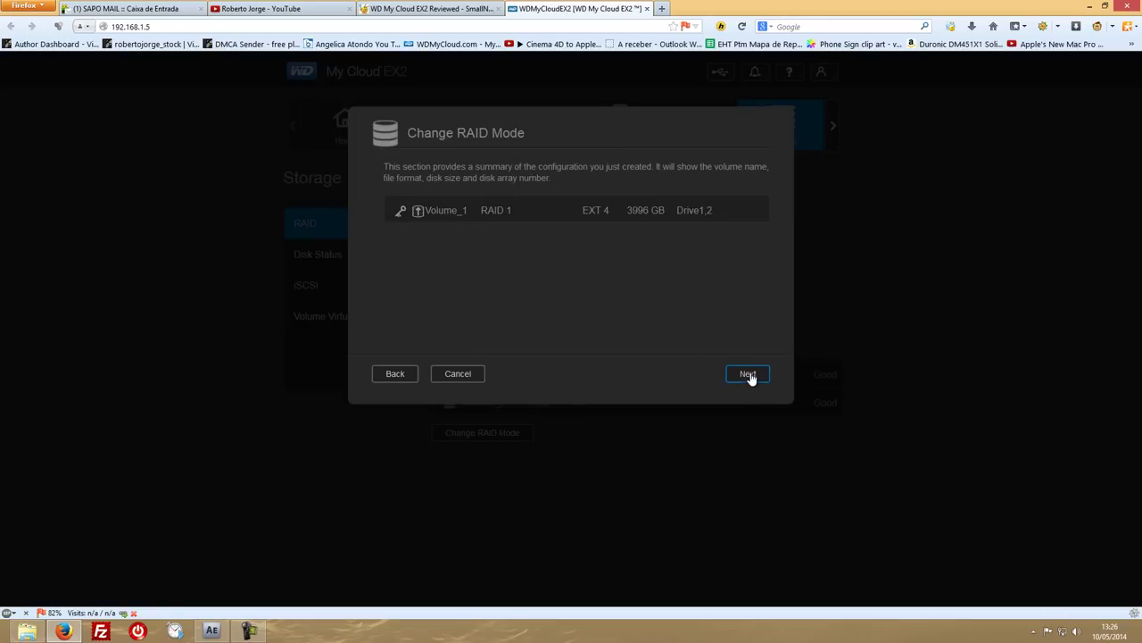
left_click(751, 378)
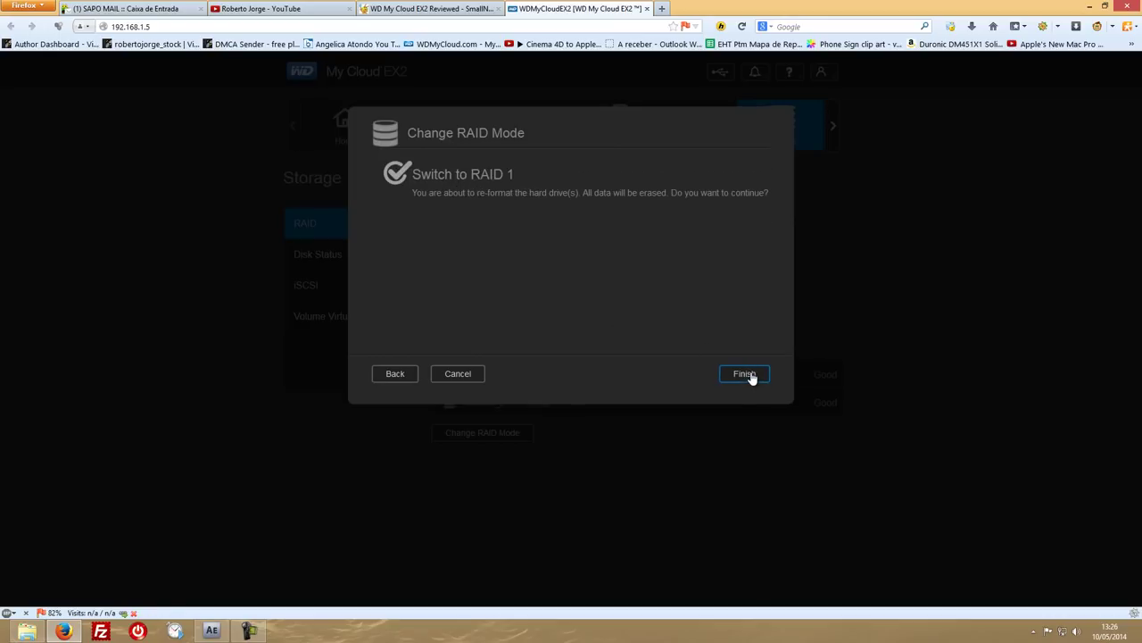
left_click(744, 374)
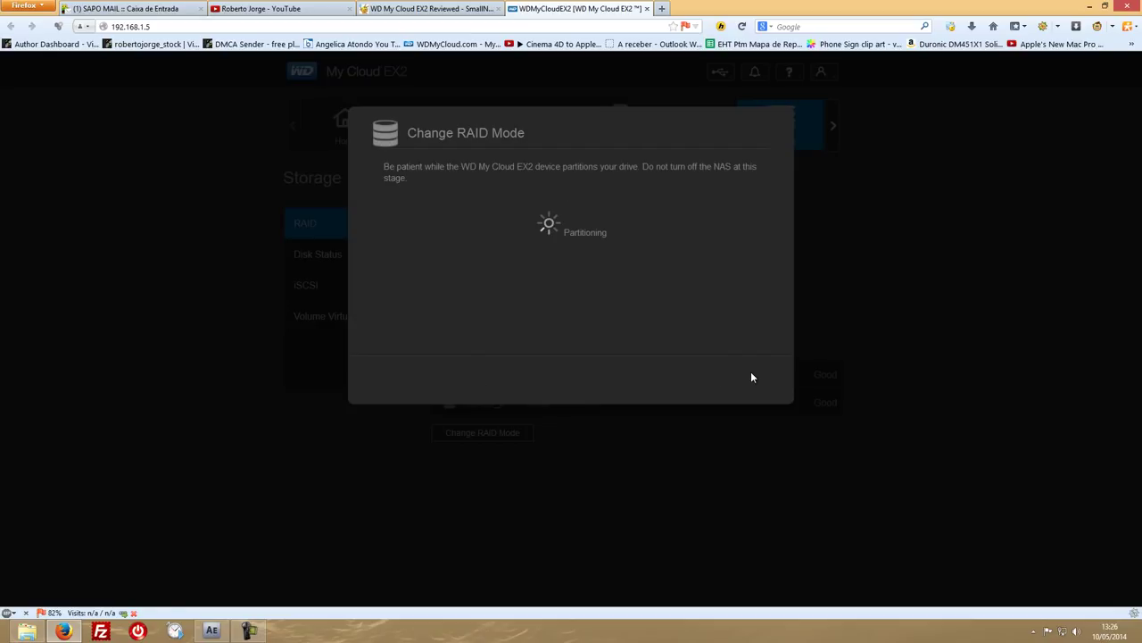
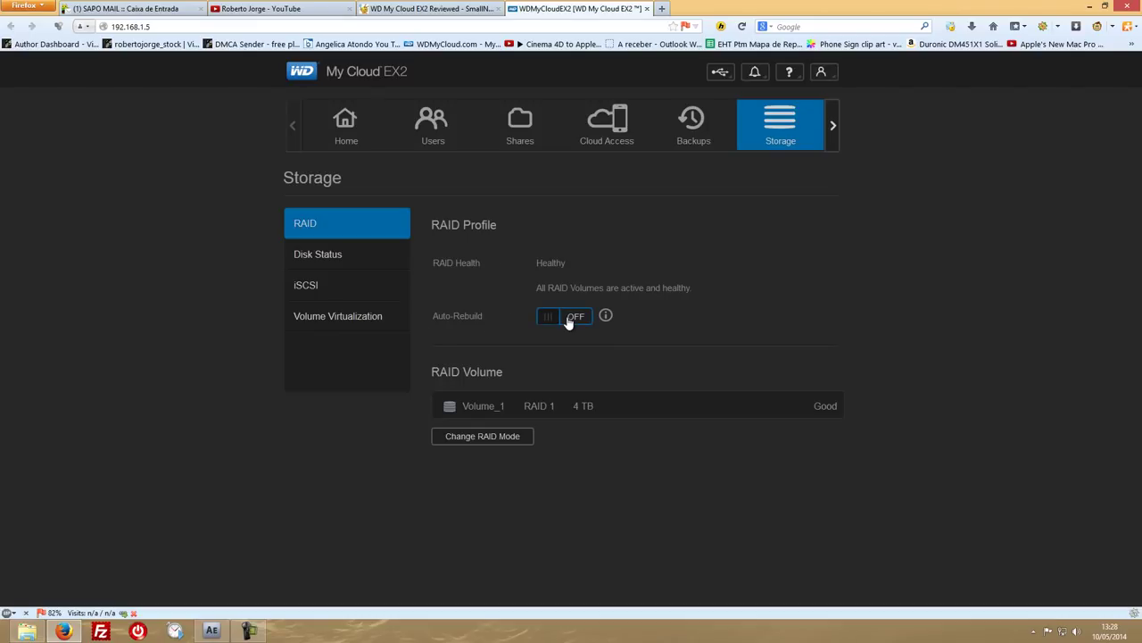
- Set the Public share on WDMYCLOUDEX2 as the disk speed test's target drive and start the test
mouse_move(607, 318)
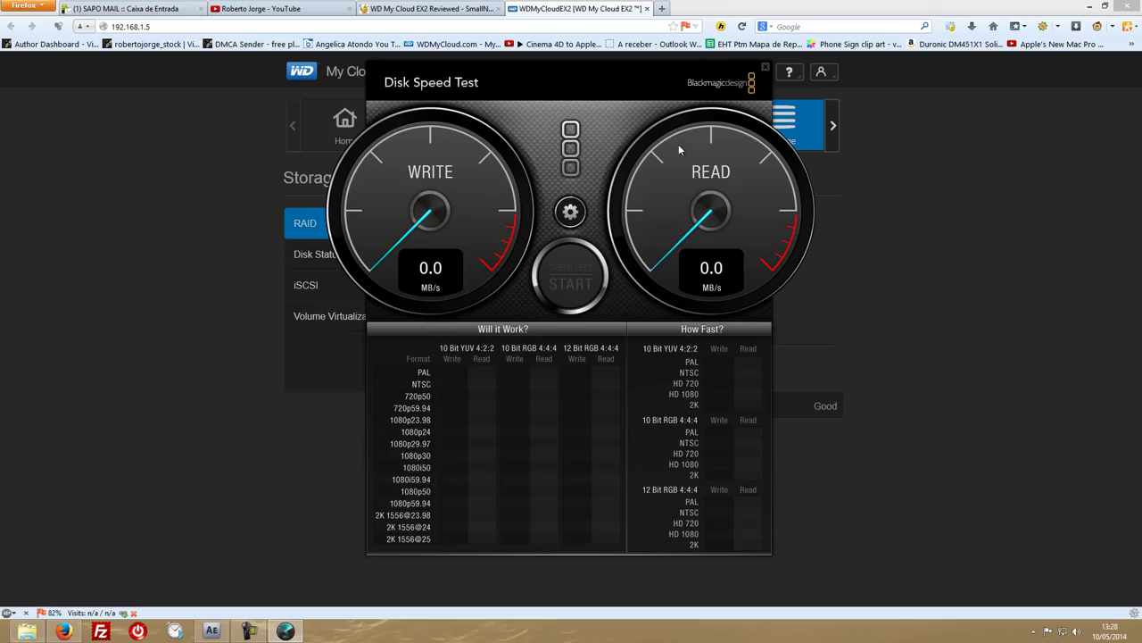
left_click(571, 213)
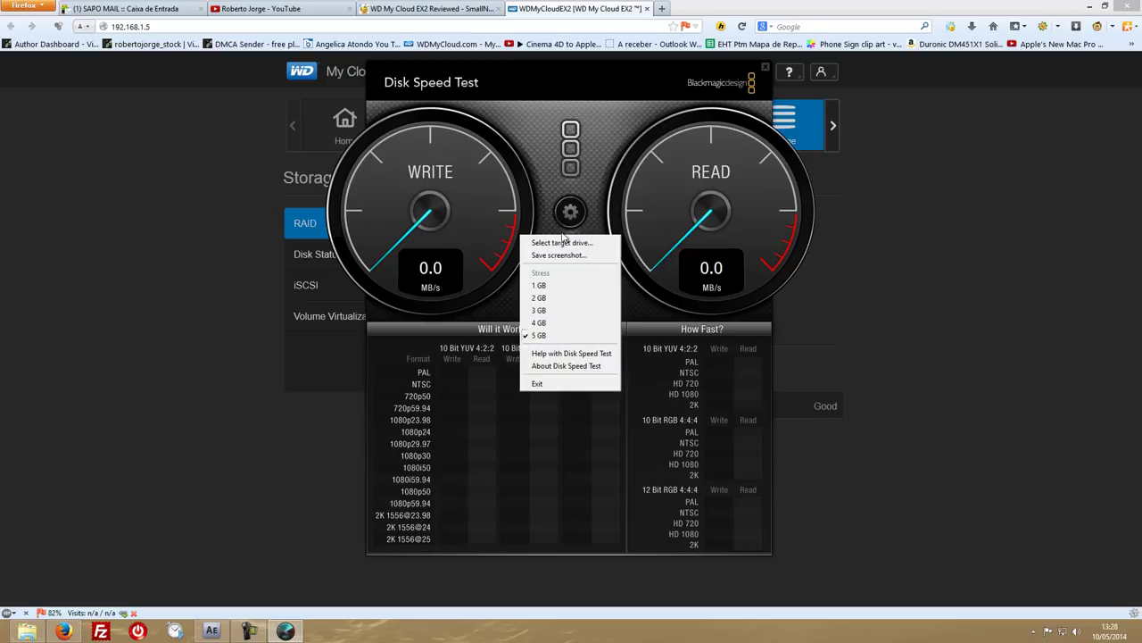
left_click(561, 243)
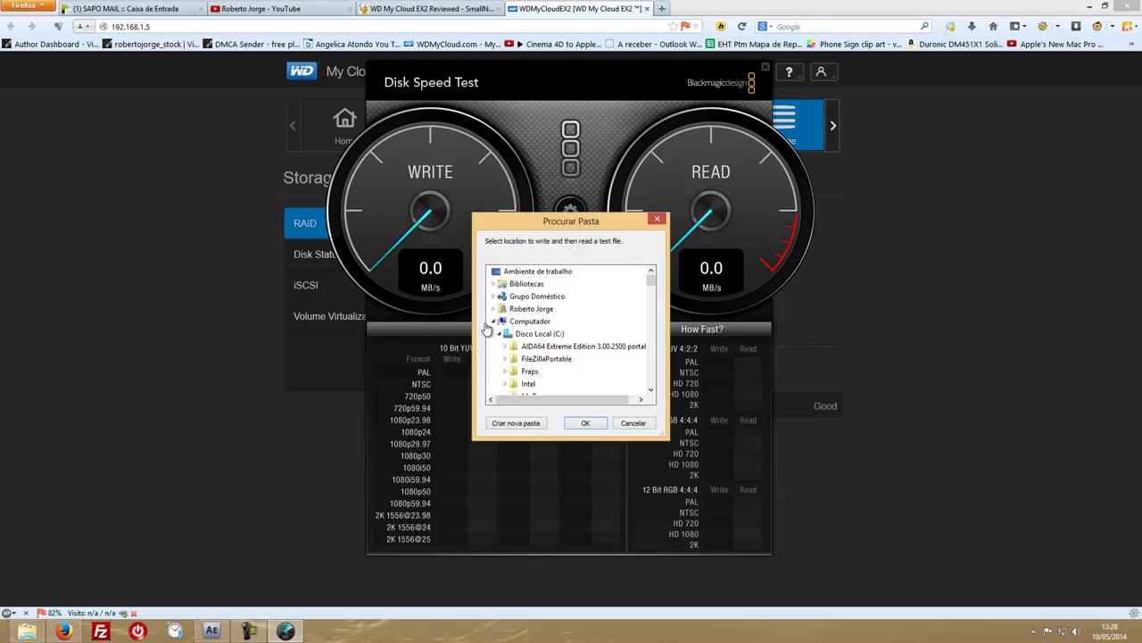
left_click(501, 334)
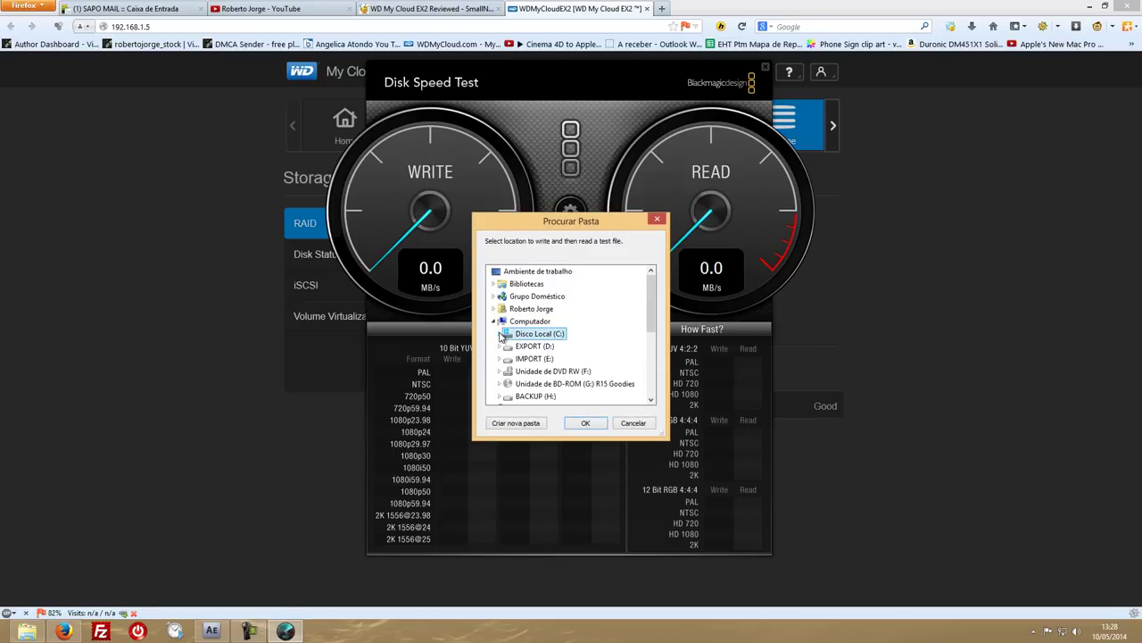
left_click_drag(649, 304, 650, 337)
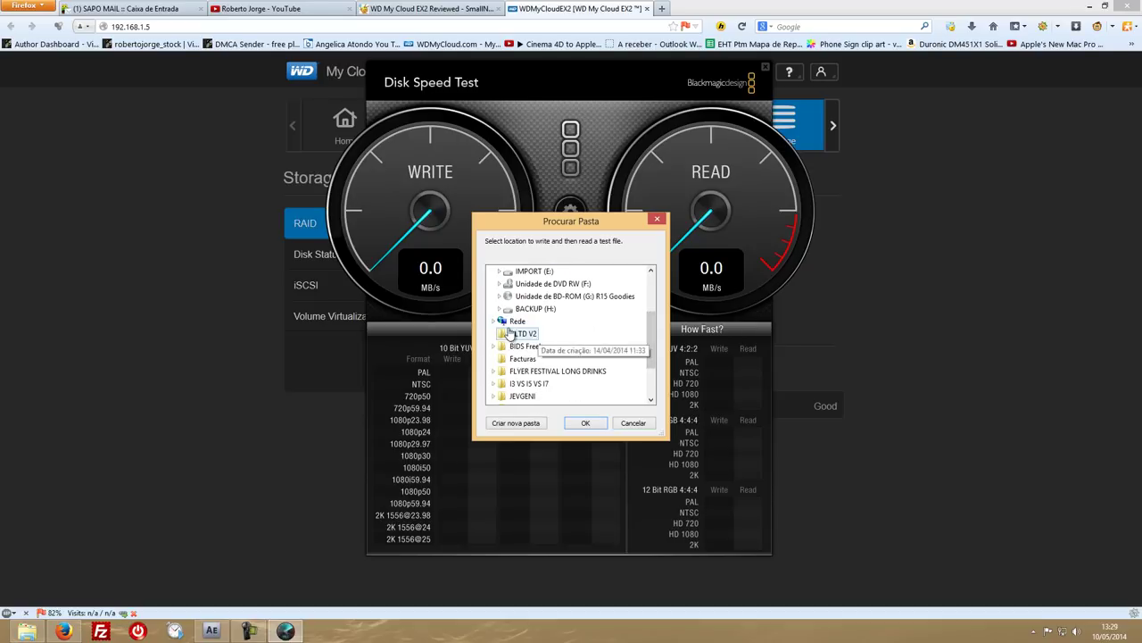
mouse_move(652, 332)
left_mouse_down()
mouse_move(651, 350)
mouse_move(651, 340)
left_mouse_up()
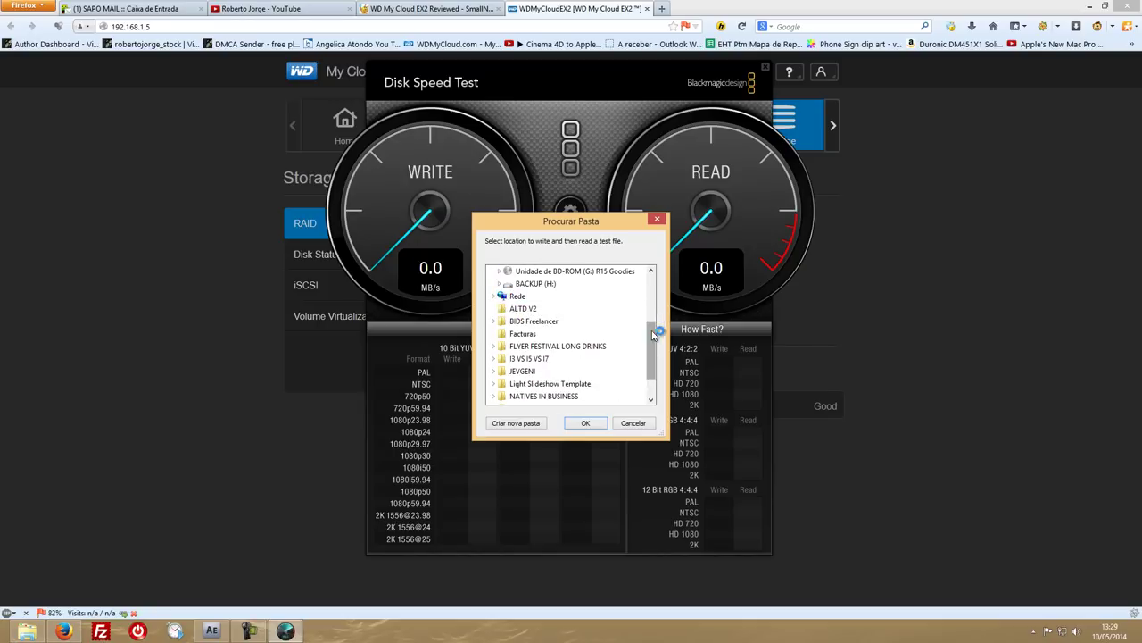
left_click(496, 298)
left_click(544, 321)
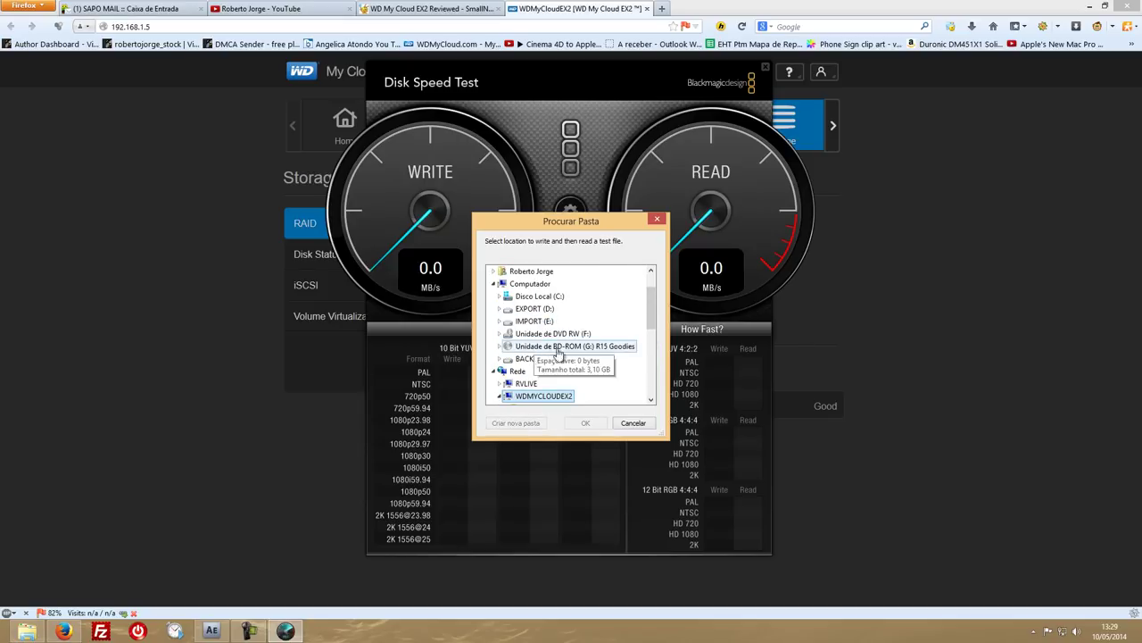
scroll(652, 337, "down", 3)
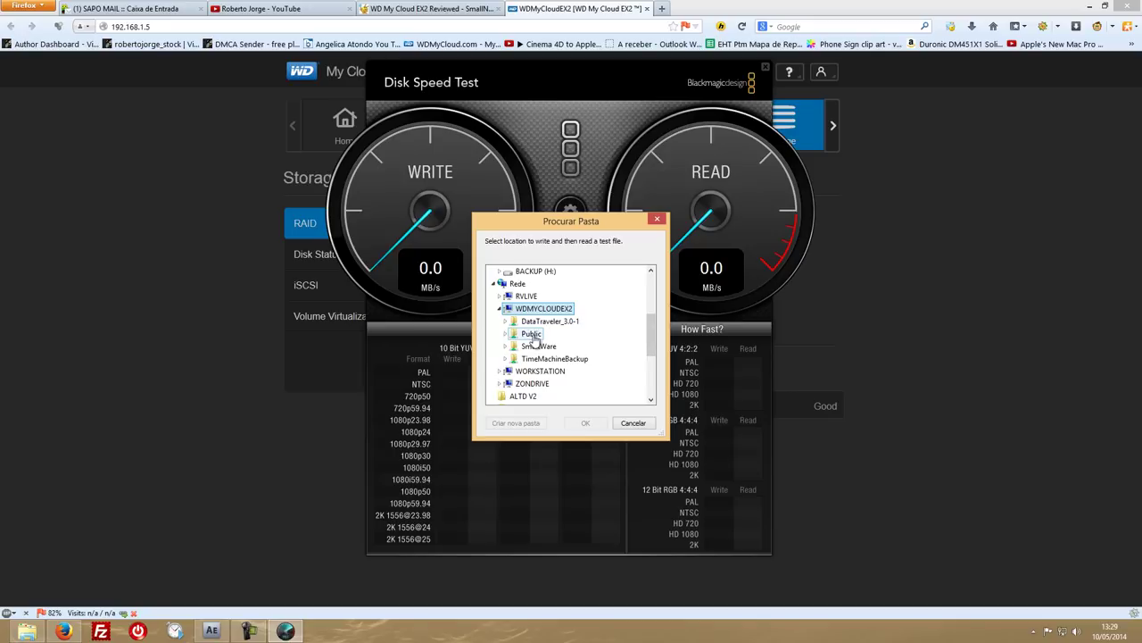
left_click(548, 334)
left_click(586, 423)
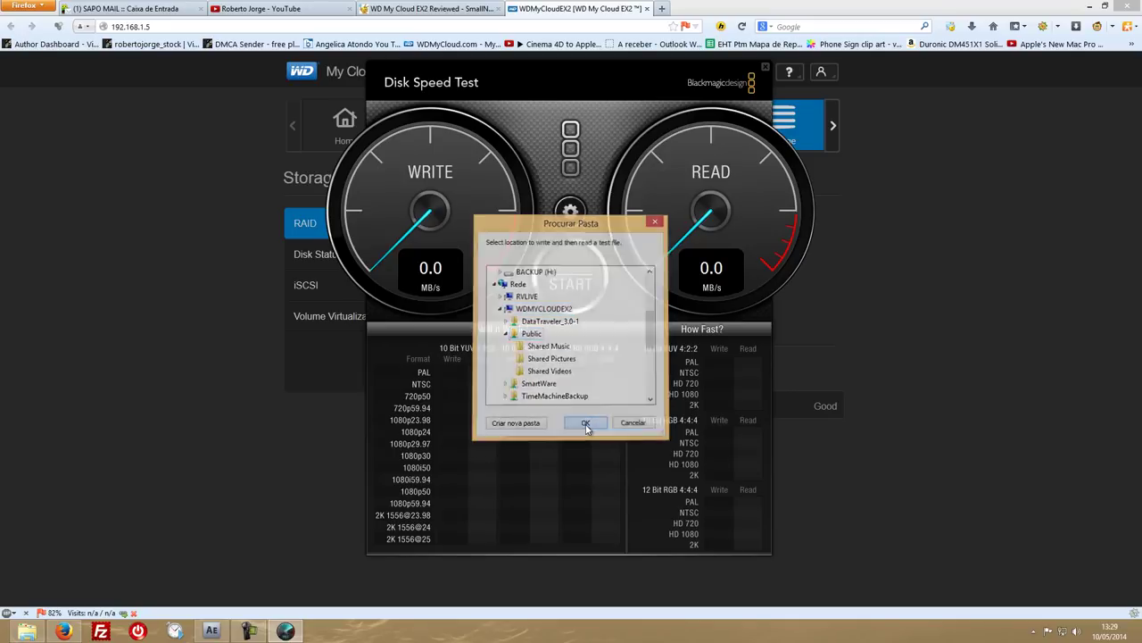
left_click(577, 282)
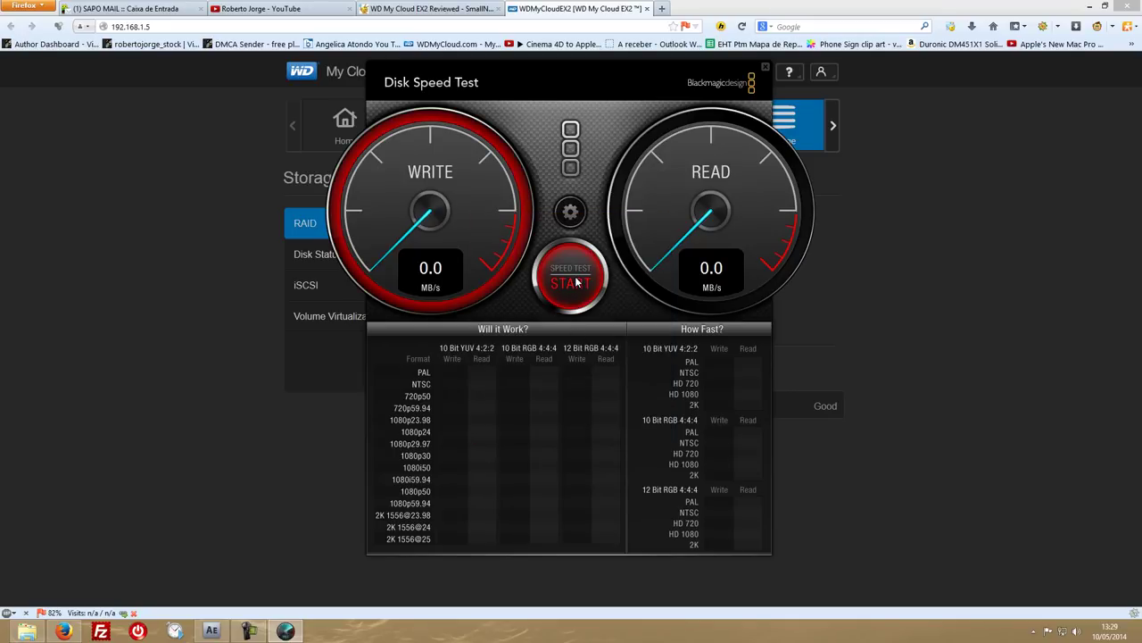